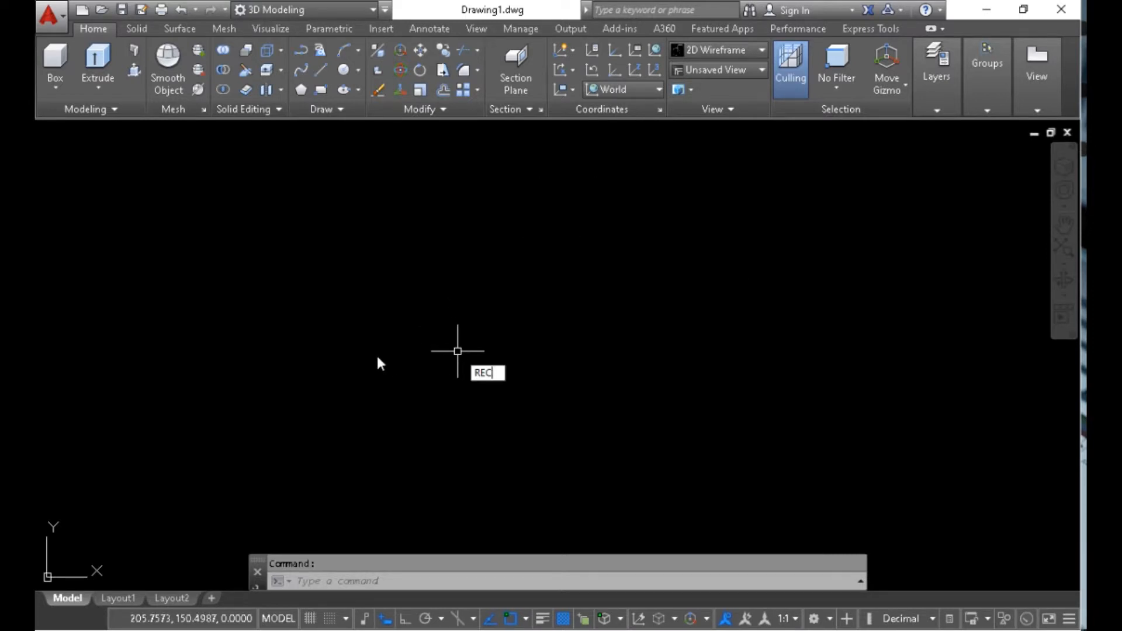
Draw a long, flat horizontal rectangle as the base of the profile
key("Return")
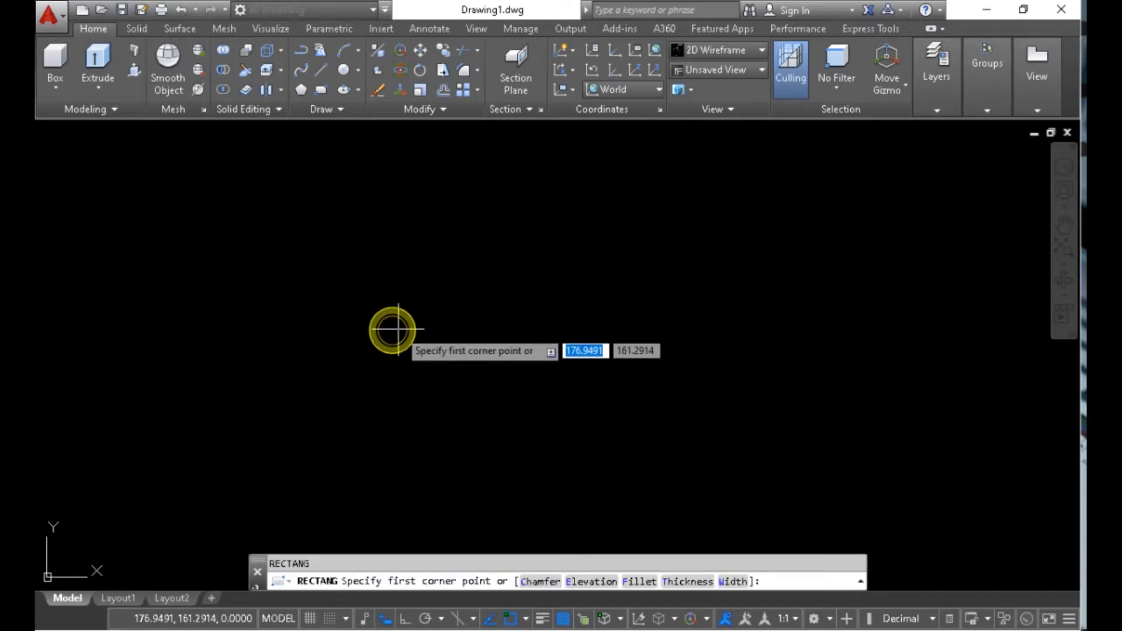
left_click(392, 329)
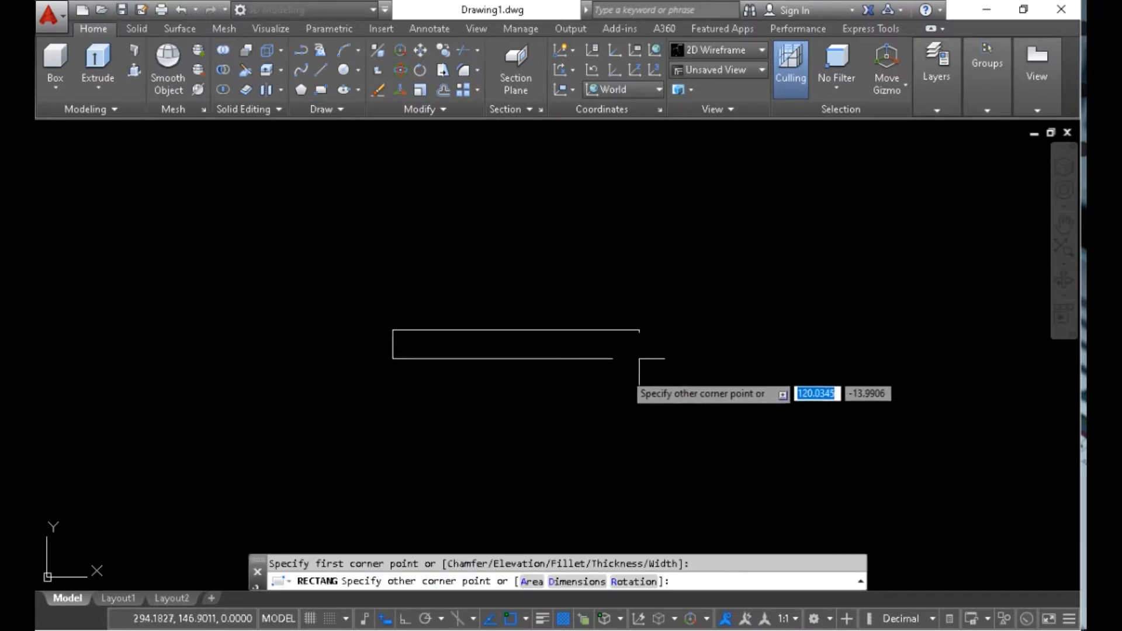
left_click(656, 370)
Draw a small rectangle for a notch on the inside of the base's top edge, starting at its midpoint
scroll(513, 315, "up", 2)
type("Rec")
key("Return")
left_click(522, 344)
scroll(522, 344, "up", 4)
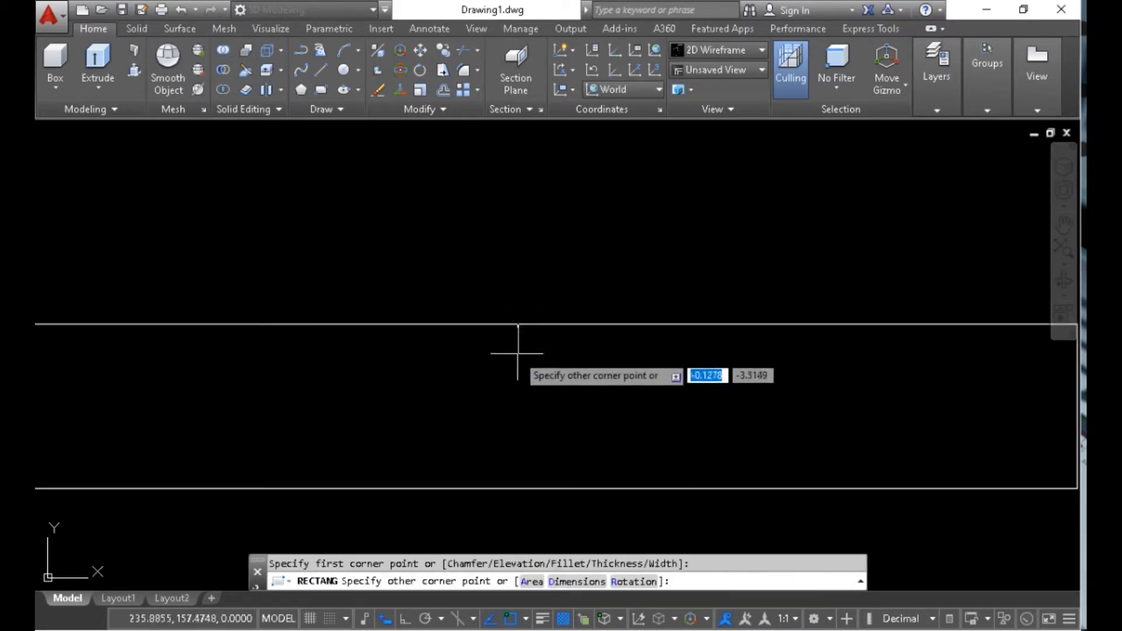
left_click(457, 351)
Draw a small rectangle for a notch on the inside of the base's bottom edge near its right end
scroll(474, 345, "down", 3)
scroll(658, 374, "up", 3)
key("Return")
left_click(722, 374)
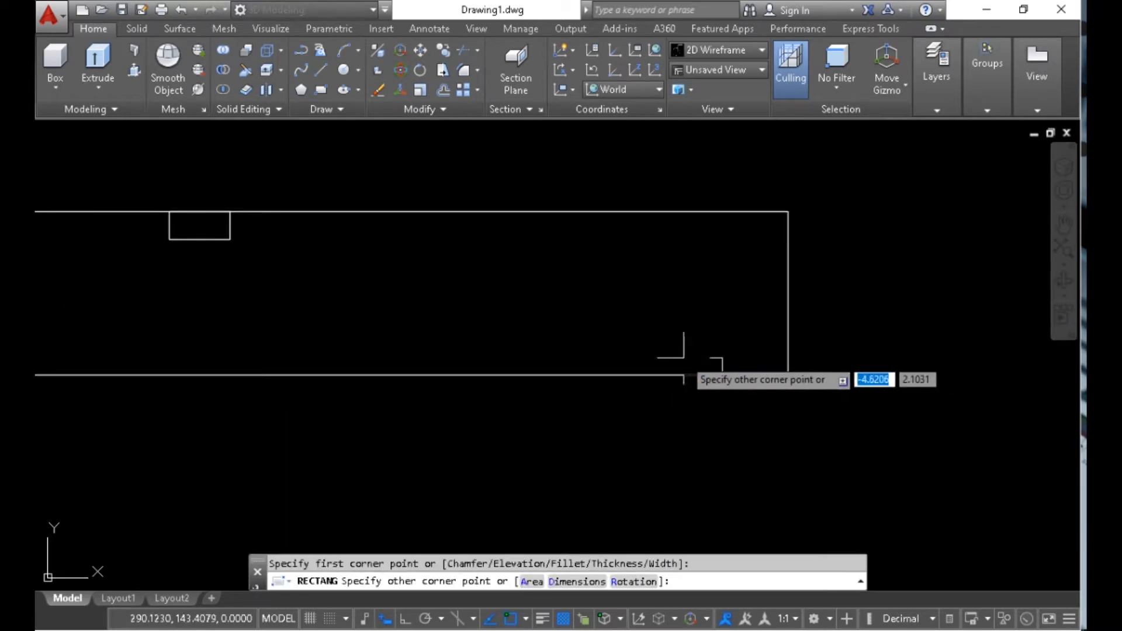
left_click(669, 359)
Draw a thin rectangle from the base's upper-left corner along its top edge, as deep as the upper notch and ending short of it
scroll(719, 312, "down", 2)
scroll(384, 230, "down", 2)
scroll(513, 220, "down", 2)
scroll(370, 253, "up", 6)
key("Return")
left_click(268, 177)
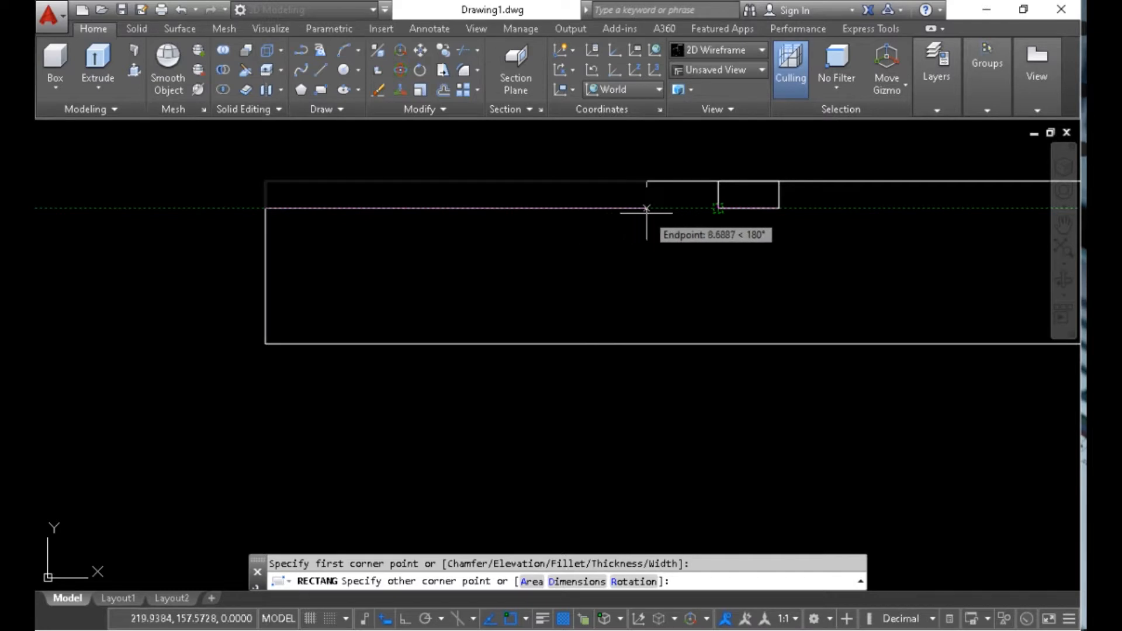
left_click(642, 209)
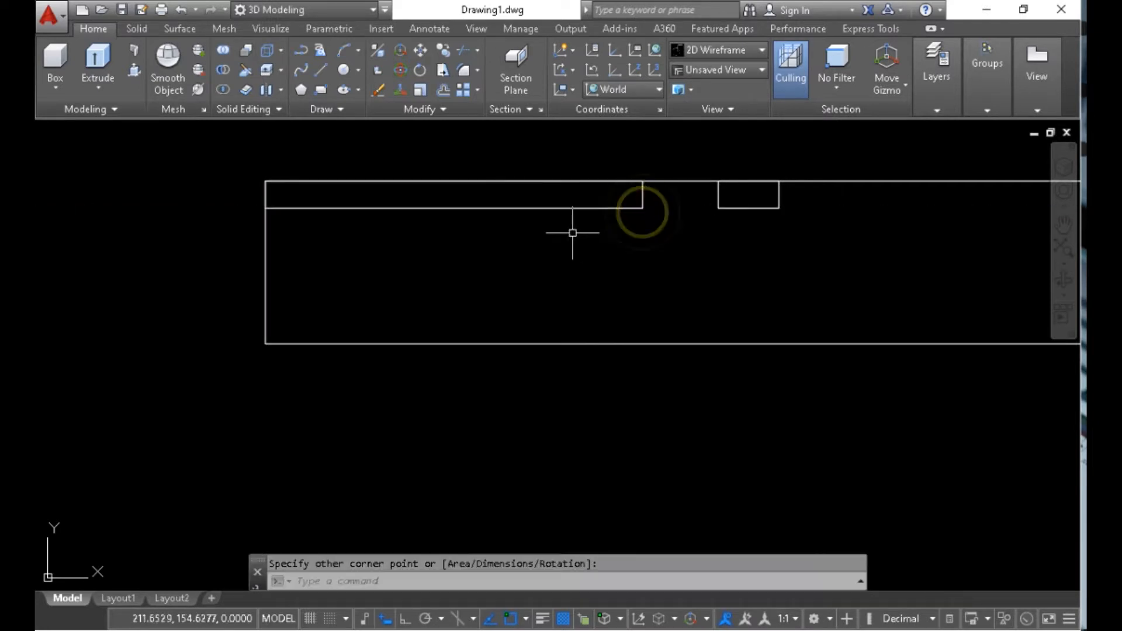
Trim the base outline around the thin upper-left strip and across the opening of the upper notch
scroll(528, 209, "down", 1)
type("tr")
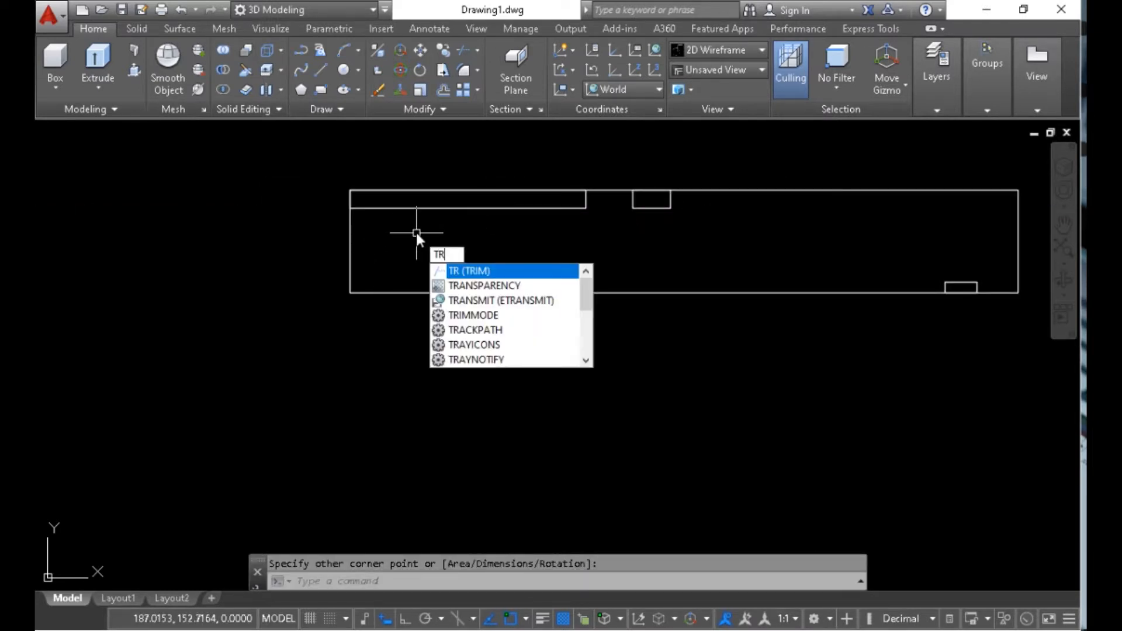
key("Return")
key("Return")
left_click(406, 196)
left_click(338, 175)
scroll(664, 193, "up", 2)
left_click(664, 193)
left_click(646, 170)
Trim the base's bottom edge across the opening of the small lower notch
scroll(821, 239, "down", 3)
scroll(955, 281, "up", 3)
left_click(936, 296)
left_click(921, 280)
scroll(805, 265, "down", 3)
key("Return")
middle_click_drag(830, 219, 677, 302)
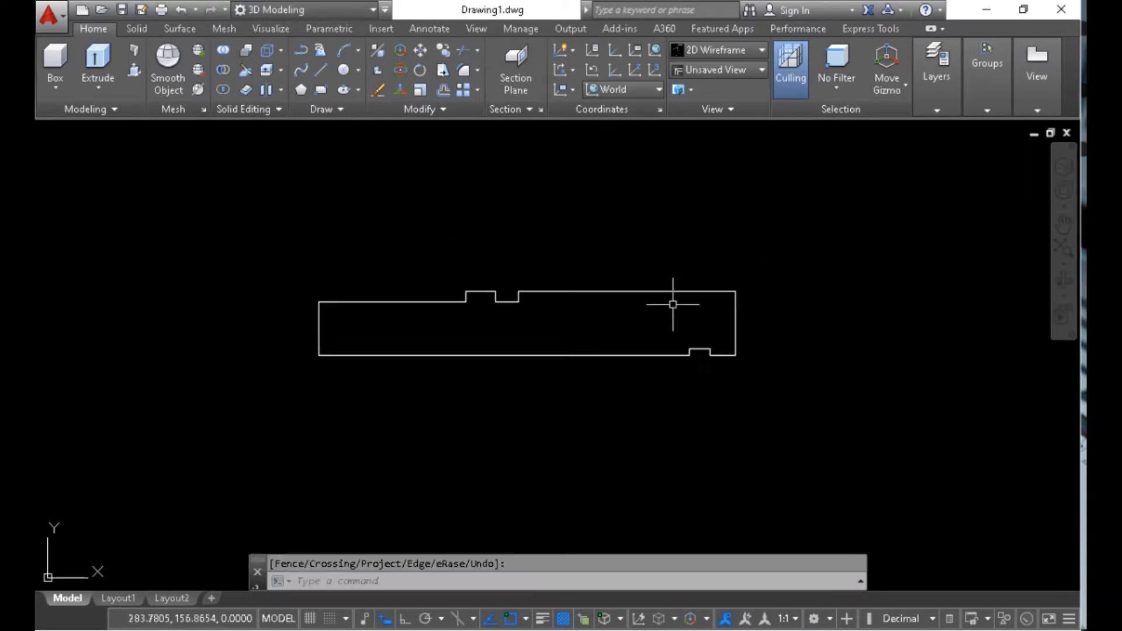
Draw a tall, narrow rectangle standing on the base, flush with its upper-right corner
type("rec")
key("Return")
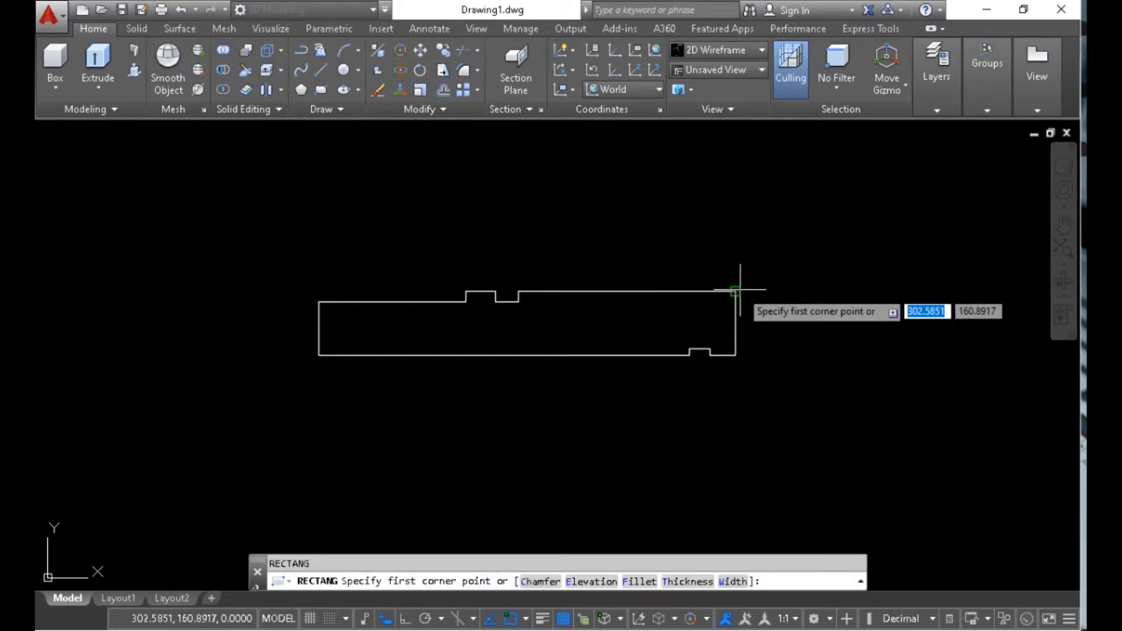
left_click(740, 289)
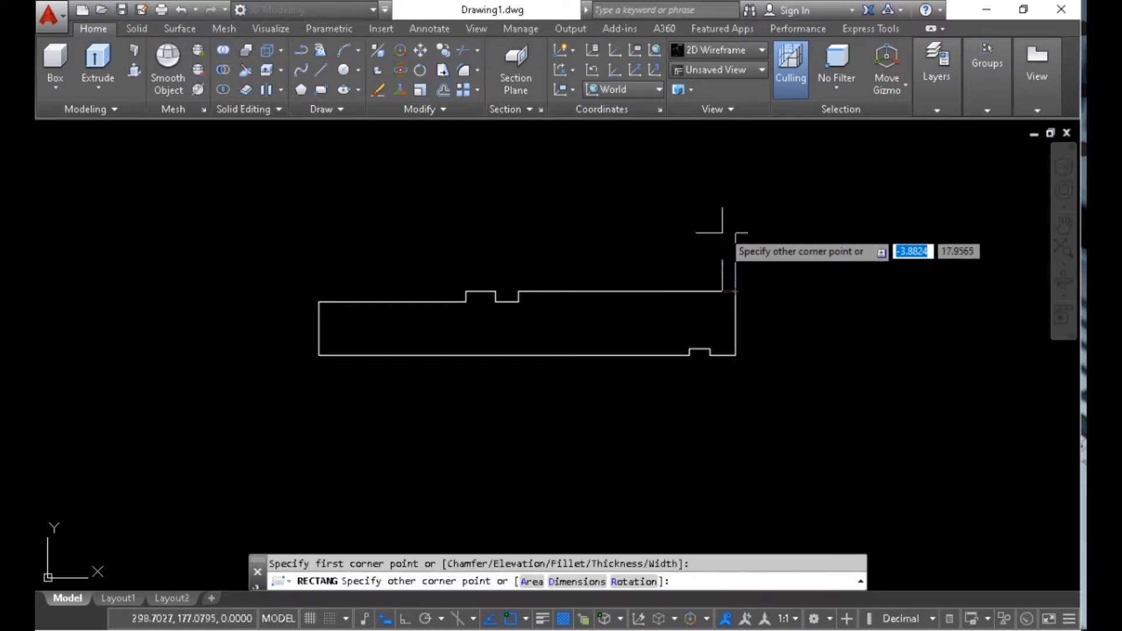
left_click(697, 191)
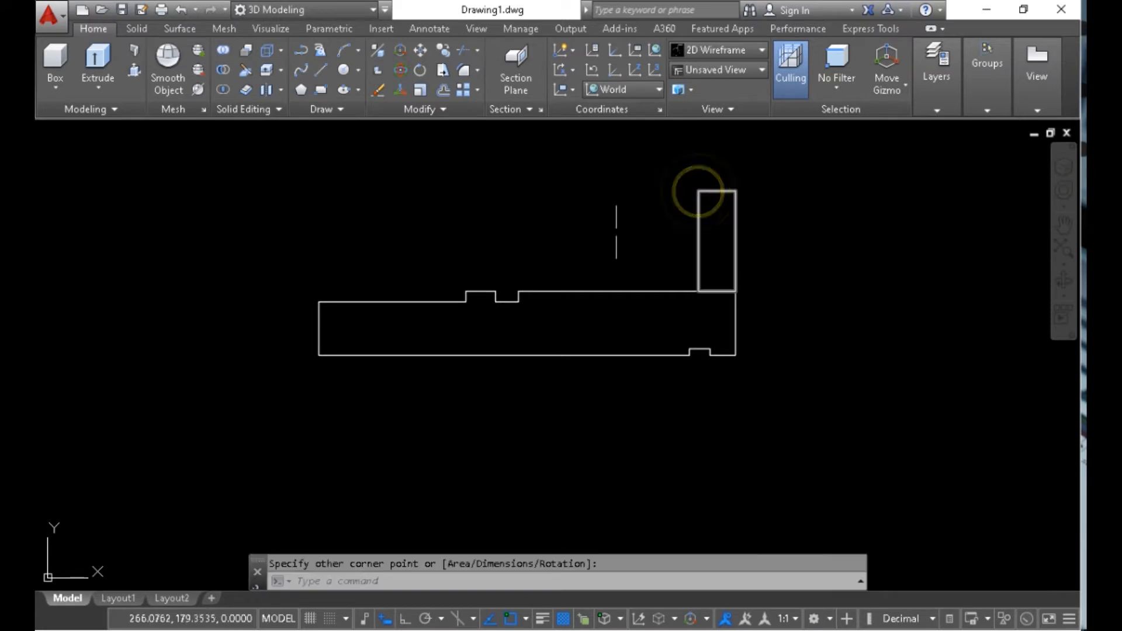
Draw a sloping line from the upper part of the tall rectangle's left side down to the base's top edge
key("Return")
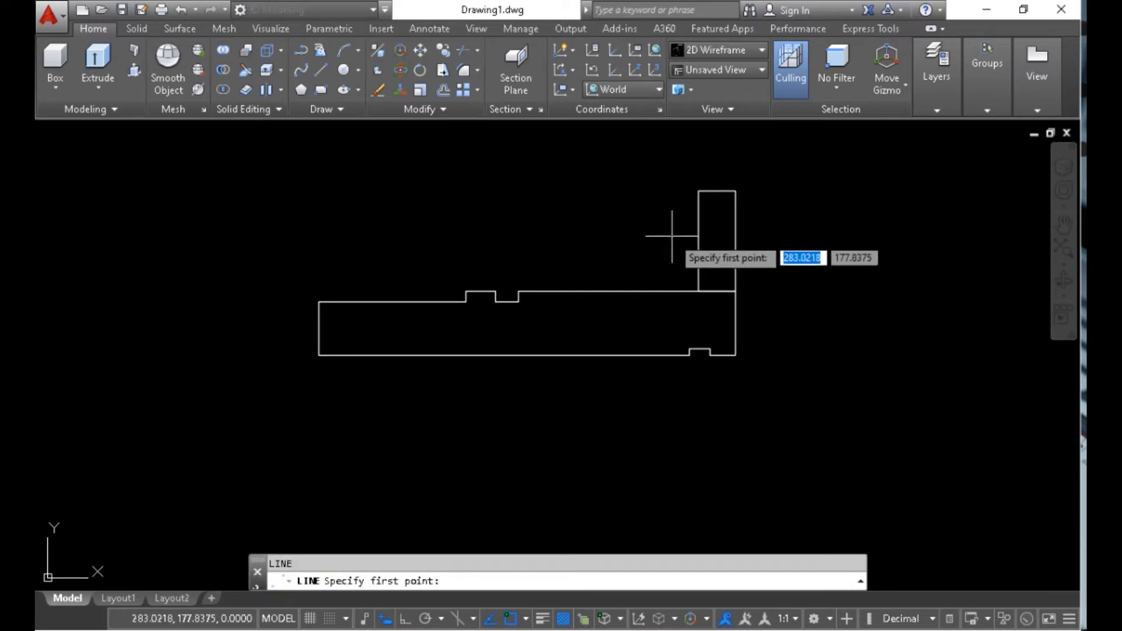
left_click(698, 219)
left_click(586, 291)
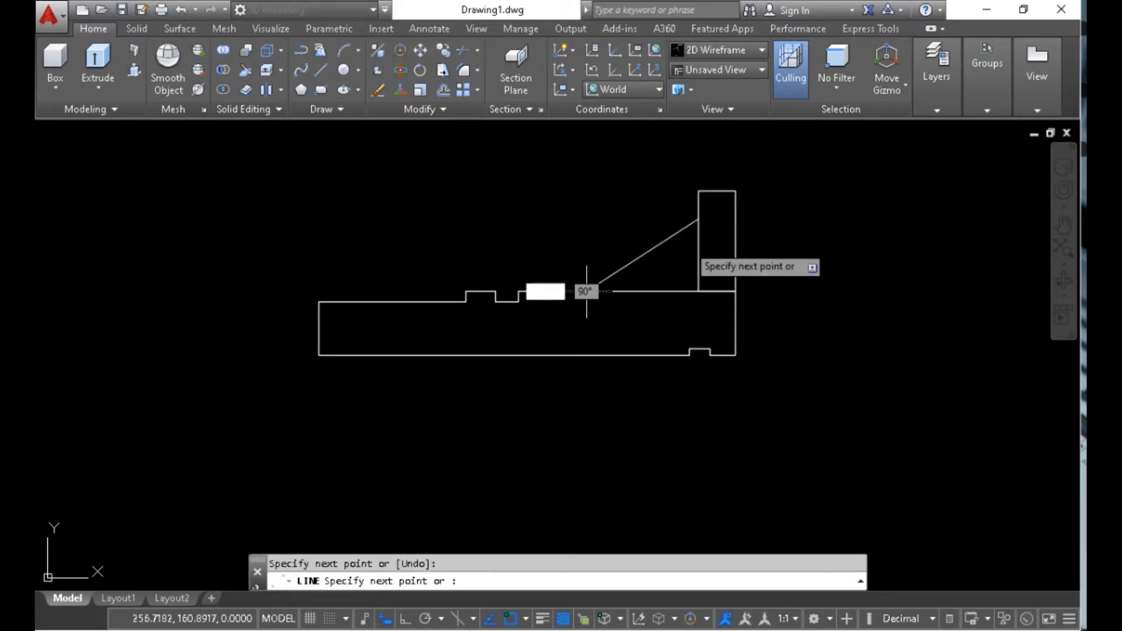
key("Return")
Stretch the sloping line's upper end to the upper-left corner of the tall rectangle
scroll(704, 228, "up", 4)
left_click(706, 226)
left_click(634, 225)
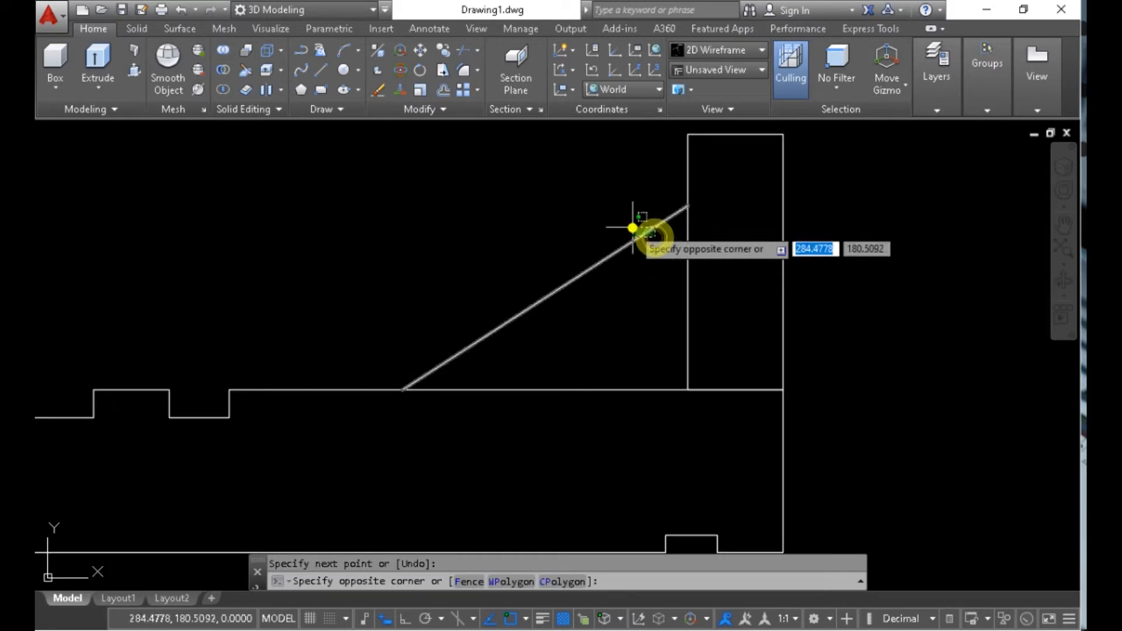
left_click(686, 205)
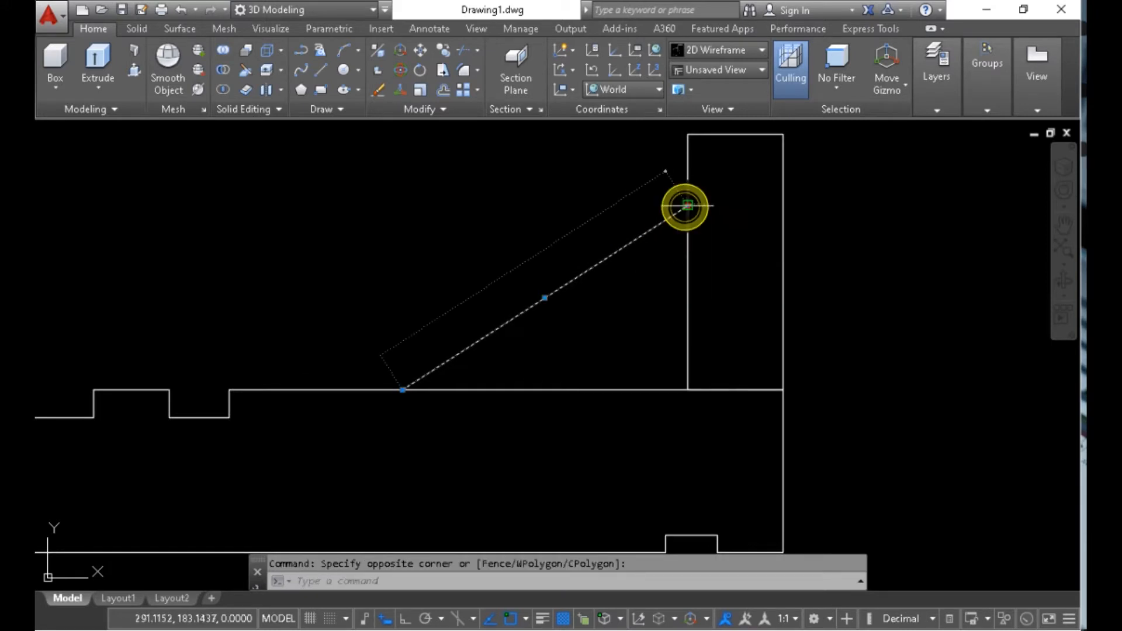
left_click(687, 134)
scroll(687, 275, "down", 4)
key("Escape")
Turn on Ortho and stretch the tall rectangle's top edge straight up by about 8.4
middle_click_drag(707, 226, 674, 284)
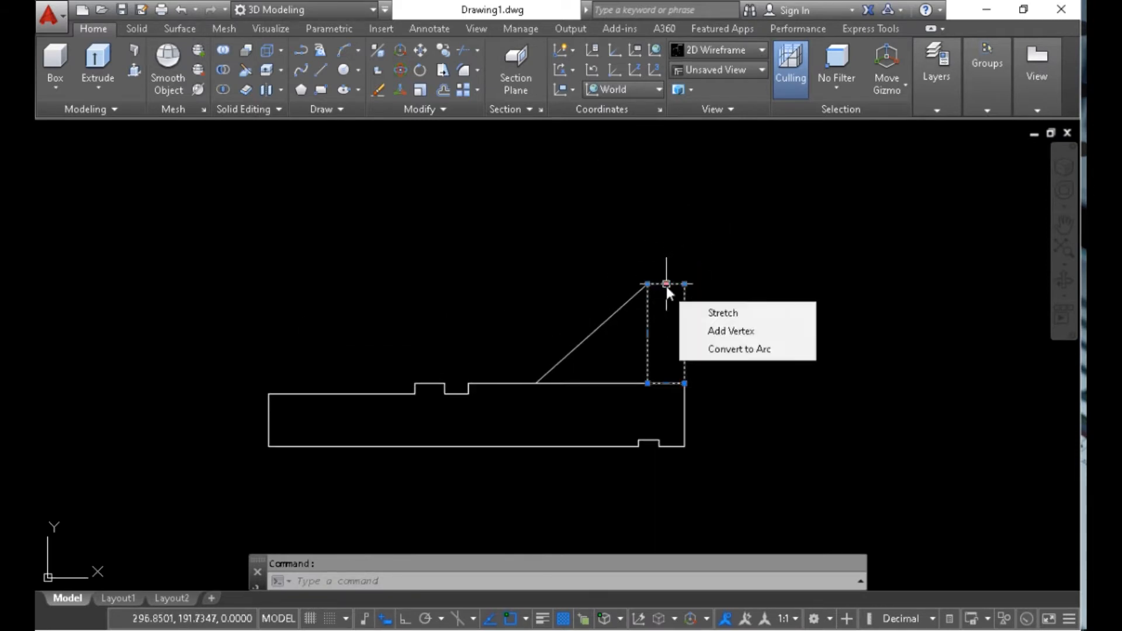
left_click(670, 283)
scroll(670, 283, "up", 2)
left_click(398, 621)
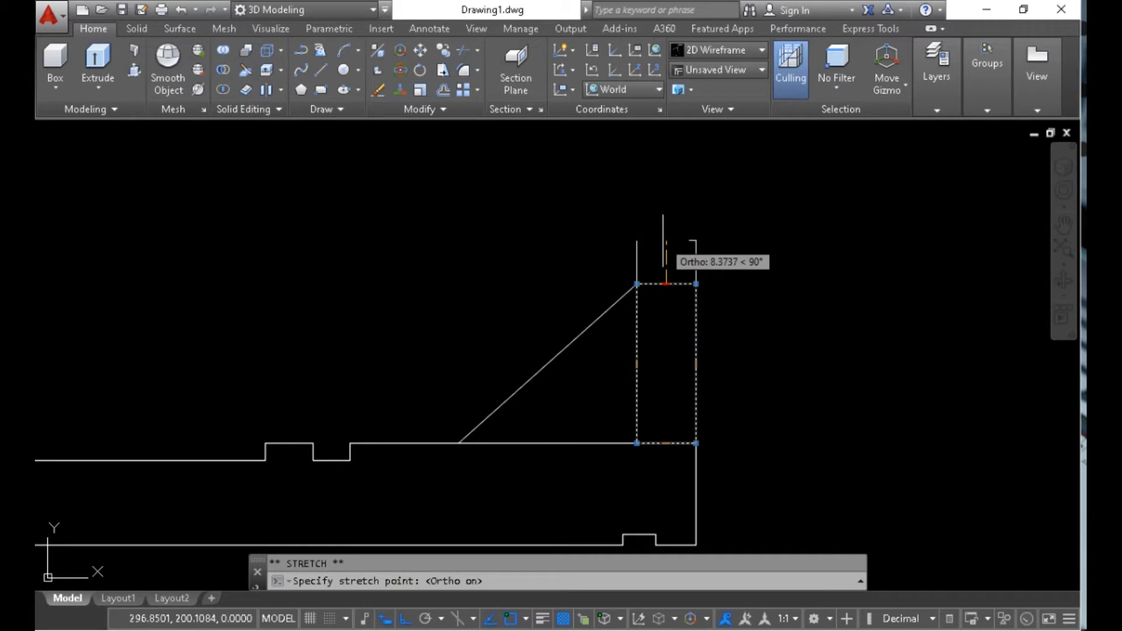
left_click(659, 241)
scroll(644, 251, "up", 2)
key("Escape")
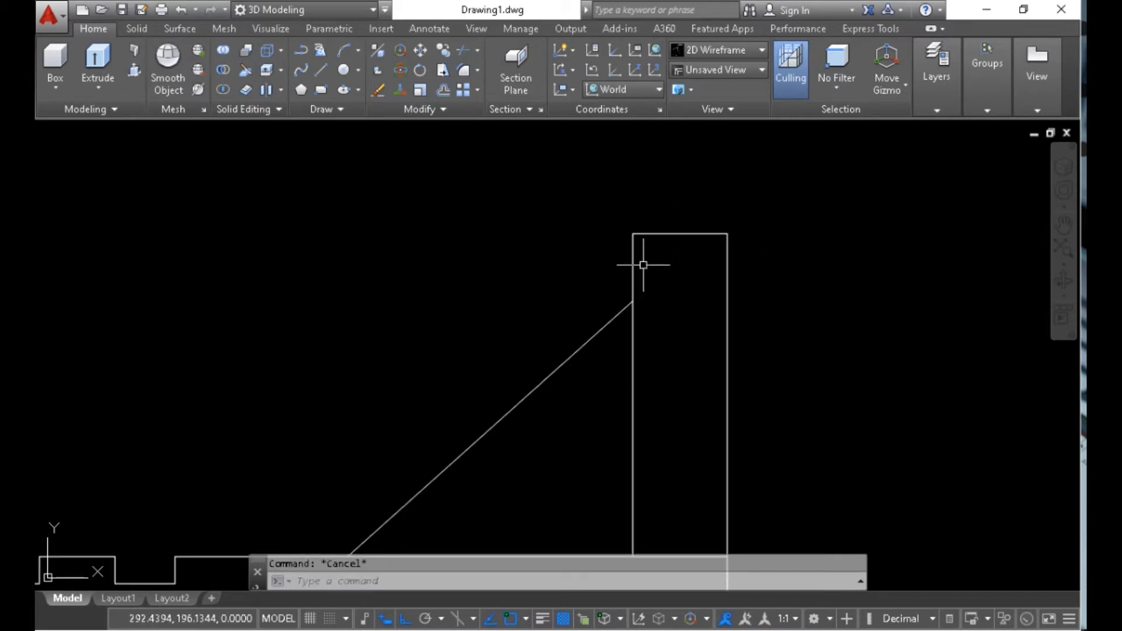
key("Return")
type("R")
key("Return")
type("1")
key("Return")
left_click(664, 232)
key("Escape")
Fillet the tall rectangle's upper-left corner with a radius of 10
key("Return")
type("R")
key("Return")
type("10")
key("Return")
left_click(650, 237)
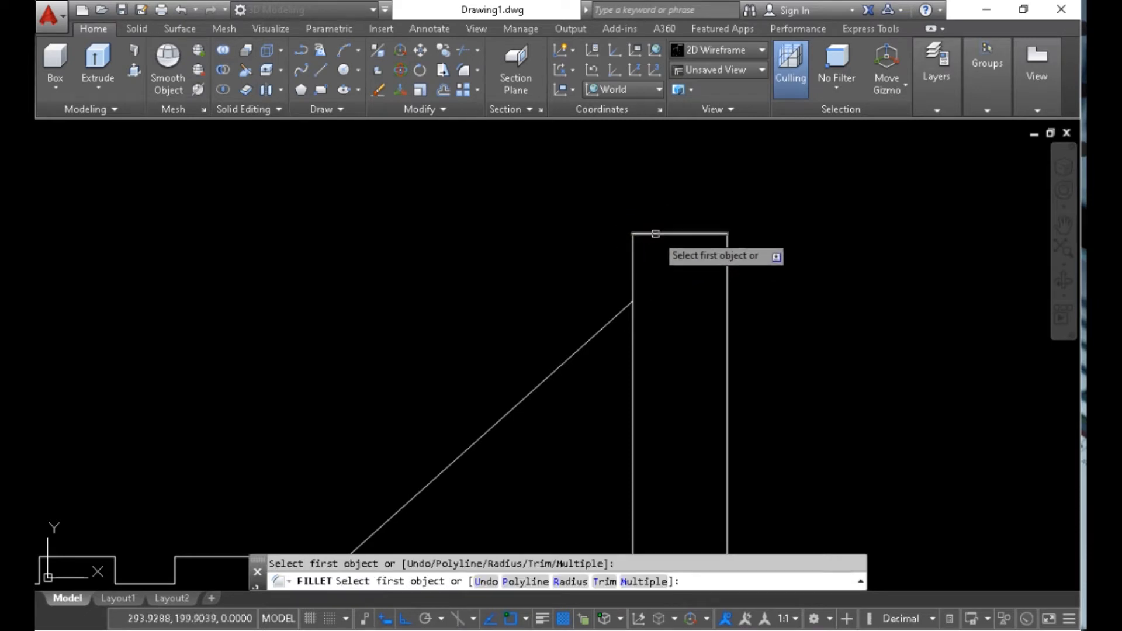
left_click(653, 236)
left_click(633, 261)
Stretch the sloping line's upper end to the lower end of the fillet arc
scroll(604, 228, "down", 2)
left_click(576, 366)
left_click(561, 324)
scroll(602, 307, "up", 2)
left_click(634, 255)
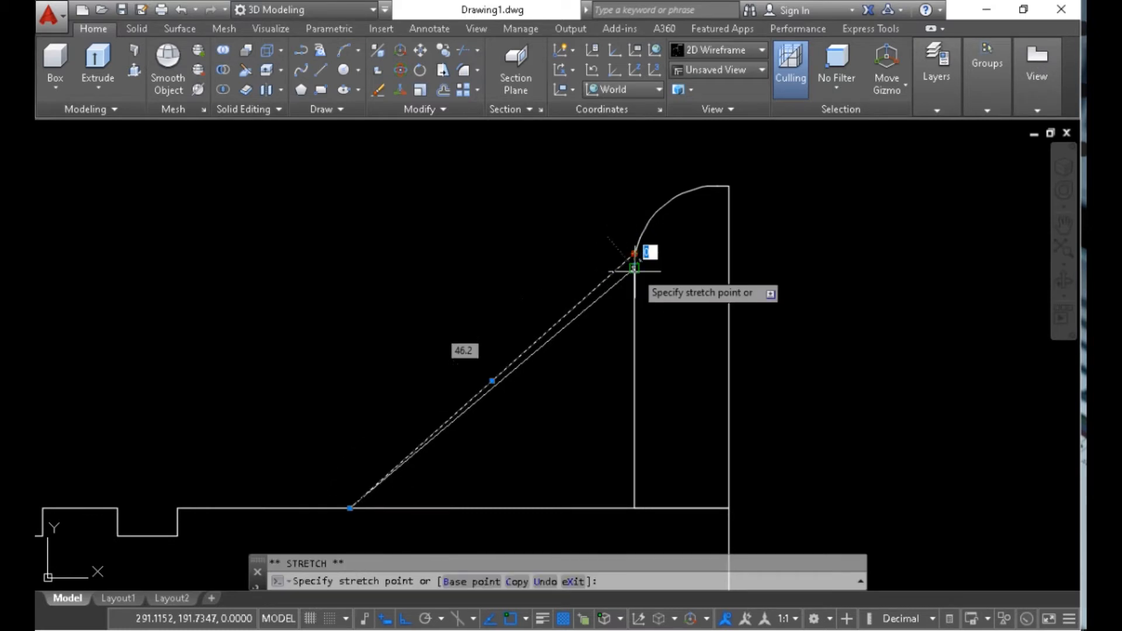
scroll(751, 296, "down", 2)
key("Escape")
key("Escape")
Trim away the tall rectangle's left side and the inner edges between it and the base
middle_click_drag(736, 351, 686, 362)
type("TR")
key("Return")
key("Return")
left_click(662, 335)
left_click(619, 360)
left_click(656, 442)
left_click(606, 401)
scroll(646, 268, "up", 4)
key("Return")
Flatten the fillet arc by stretching its midpoint inward
left_click(654, 303)
left_click(633, 269)
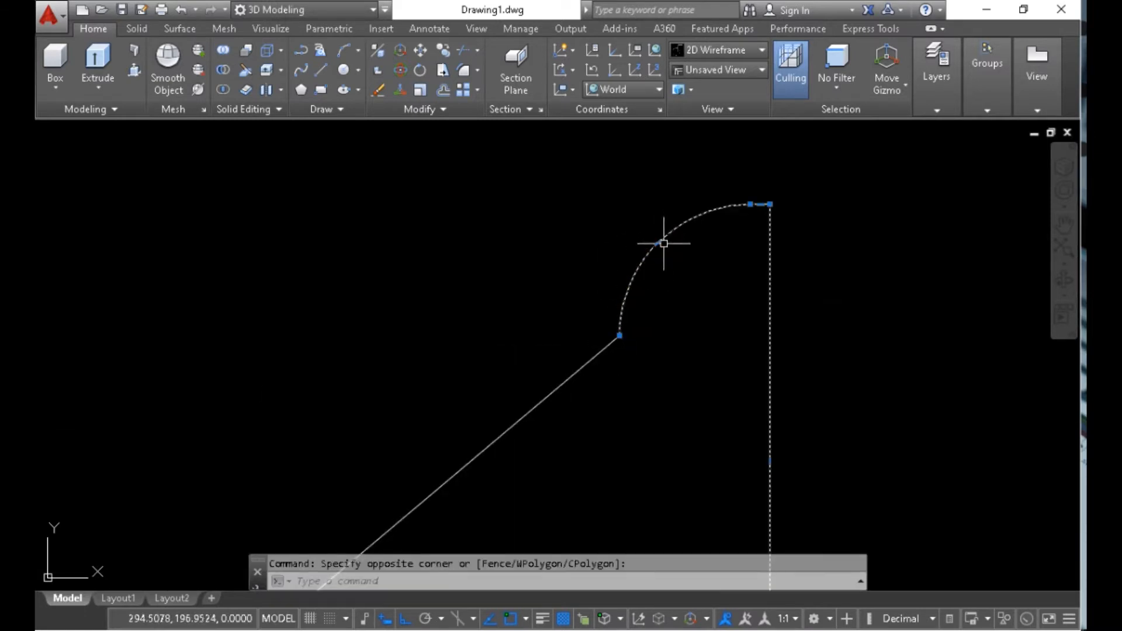
left_click(657, 242)
scroll(657, 242, "up", 4)
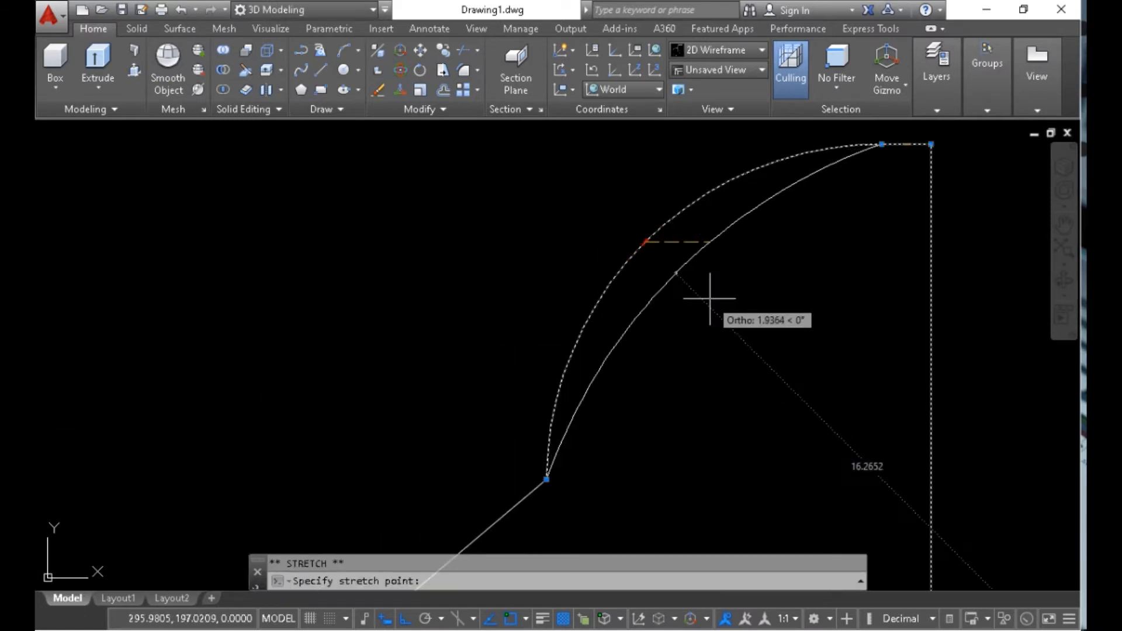
scroll(719, 238, "down", 5)
key("Escape")
Stretch the arc's upper end about 4 to the left along the profile's top edge
scroll(721, 271, "up", 5)
left_click(674, 255)
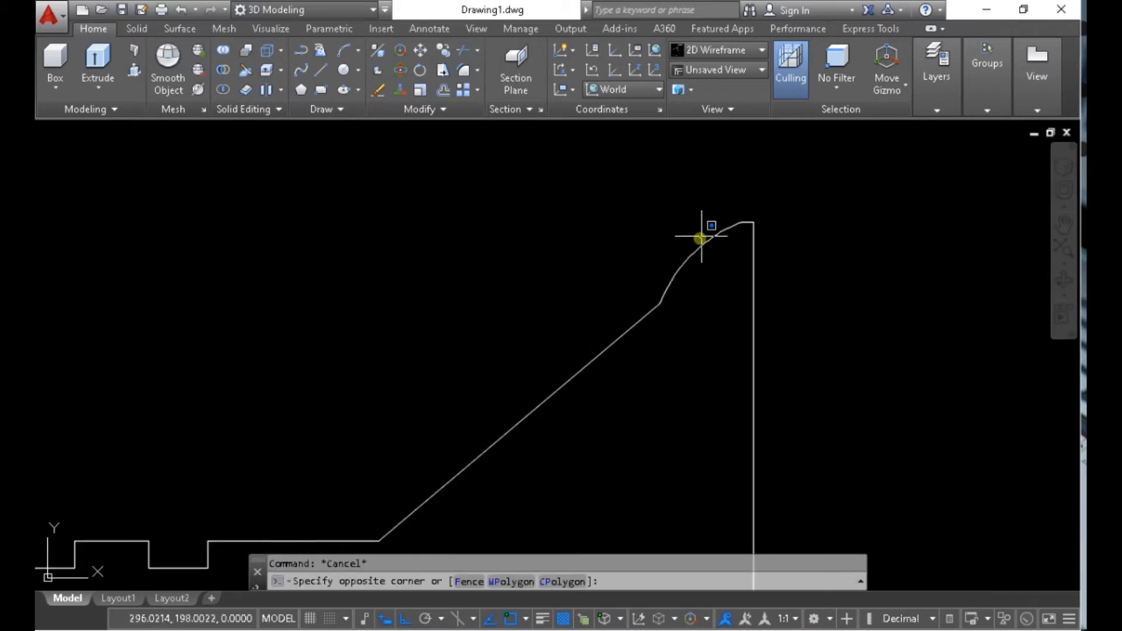
left_click(754, 218)
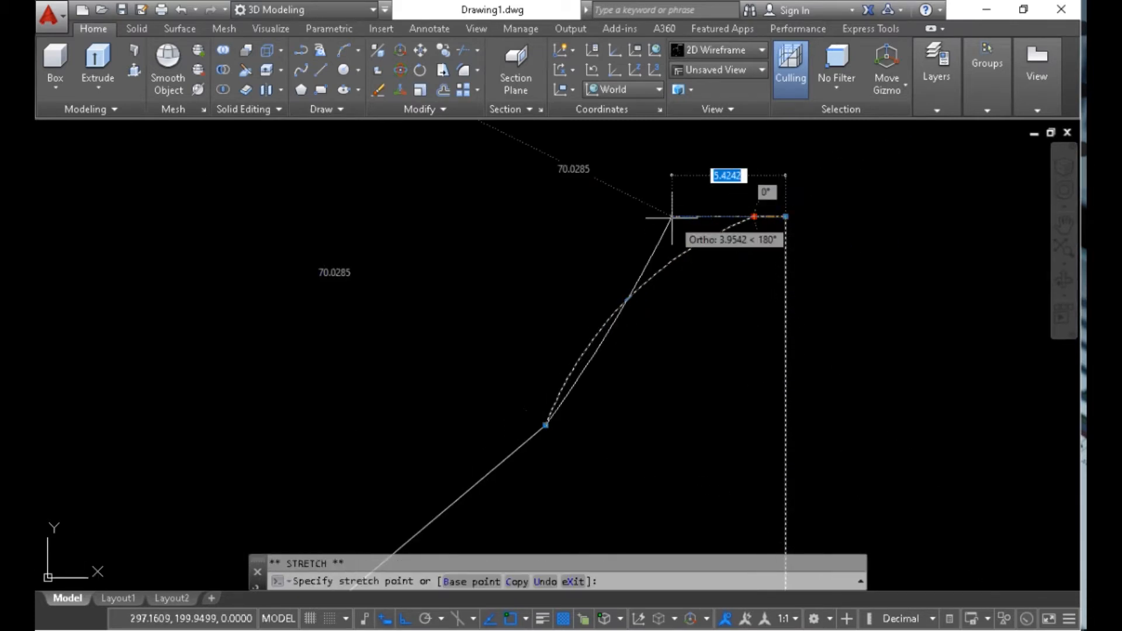
scroll(655, 218, "down", 5)
key("Escape")
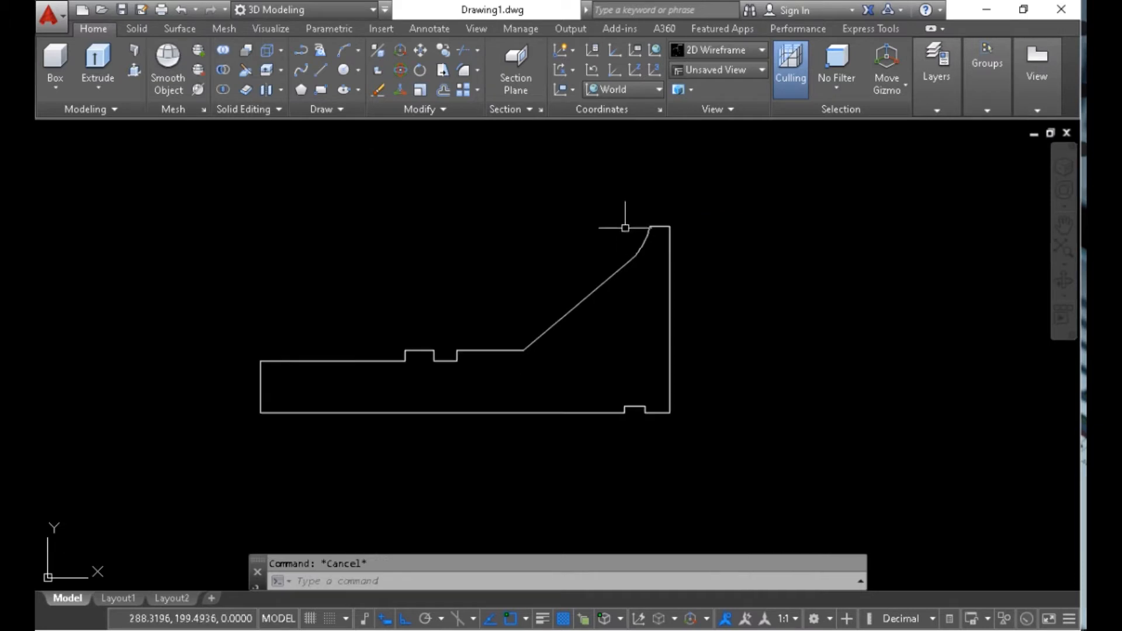
Join all segments of the profile outline
scroll(646, 376, "down", 2)
scroll(622, 362, "up", 2)
type("j")
key("Return")
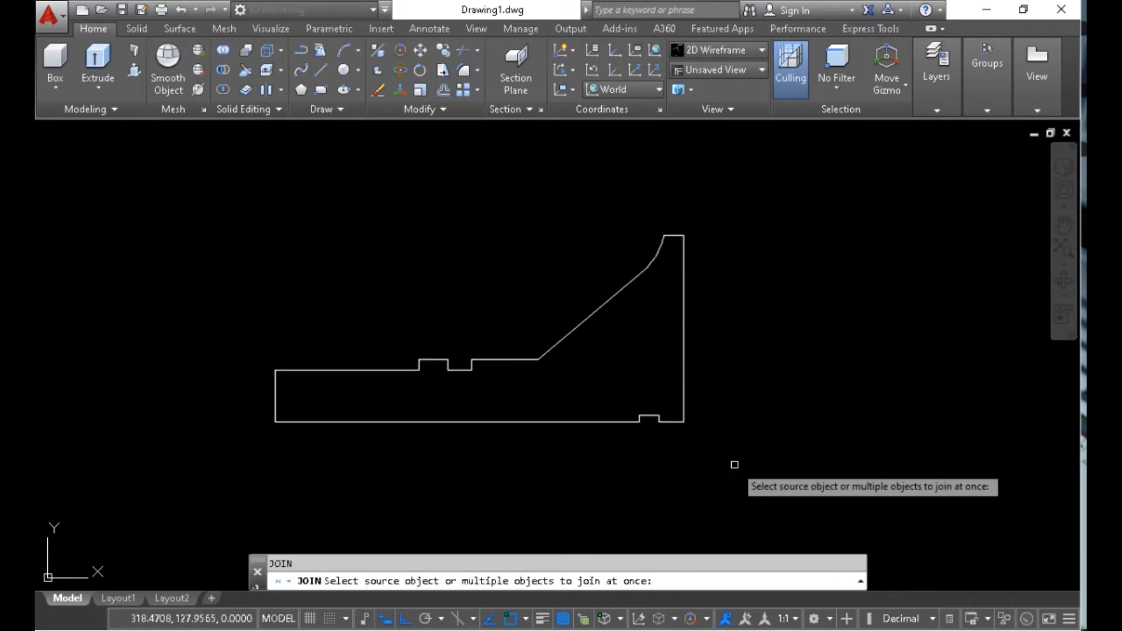
left_click(744, 470)
left_click(188, 156)
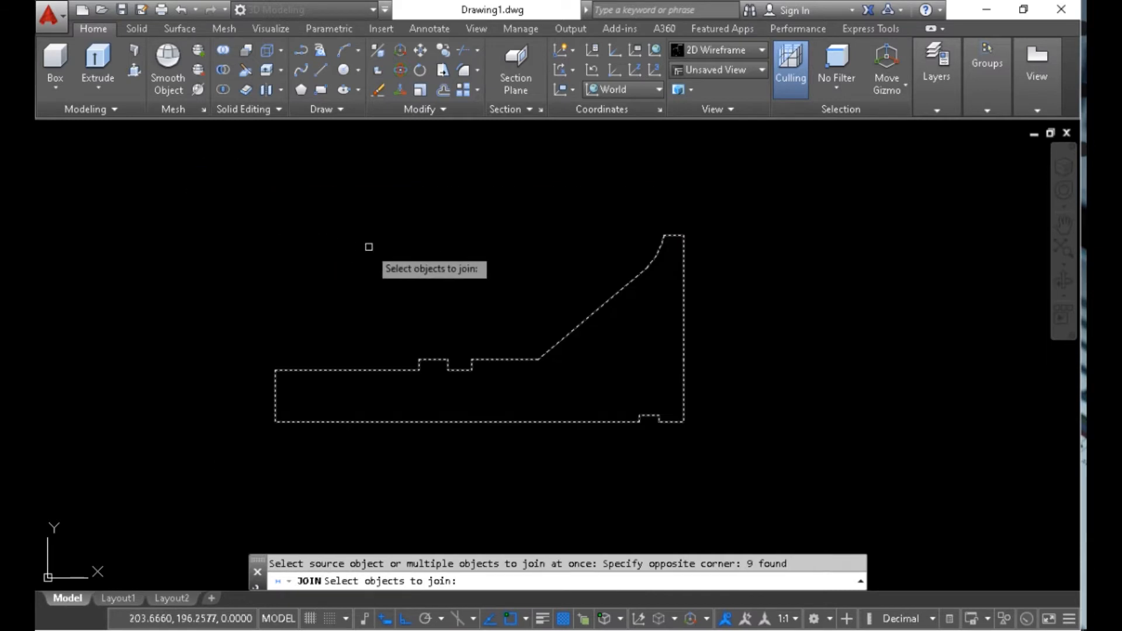
key("Return")
left_click(634, 278)
key("Escape")
Draw a horizontal line extending right from the profile's bottom-right corner
middle_click_drag(843, 325, 747, 345)
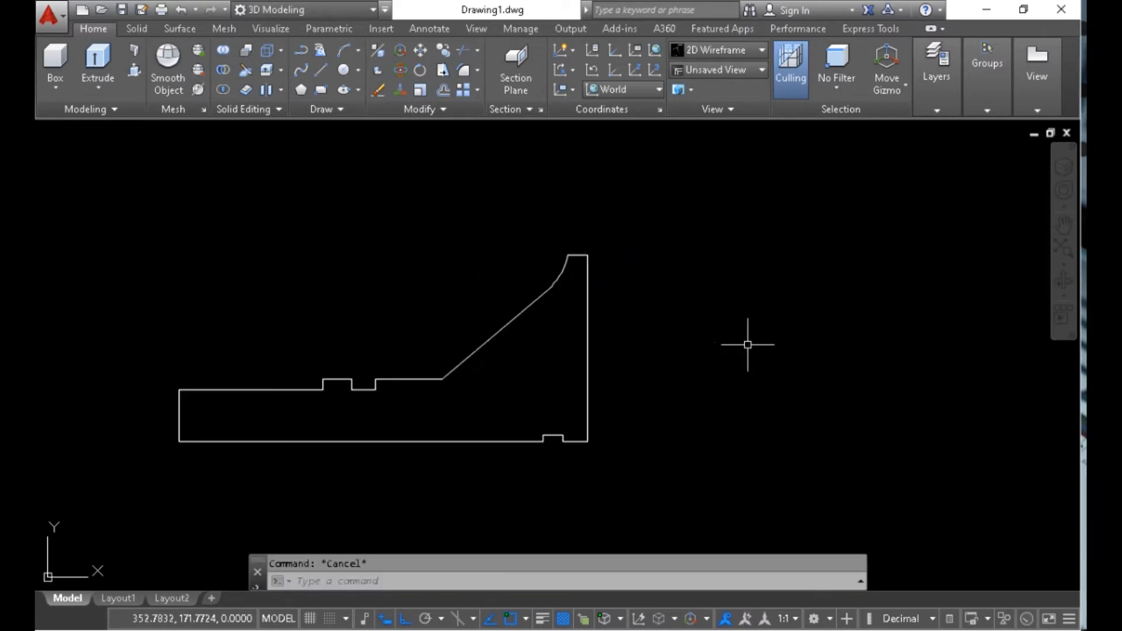
type("l")
key("Return")
left_click(587, 442)
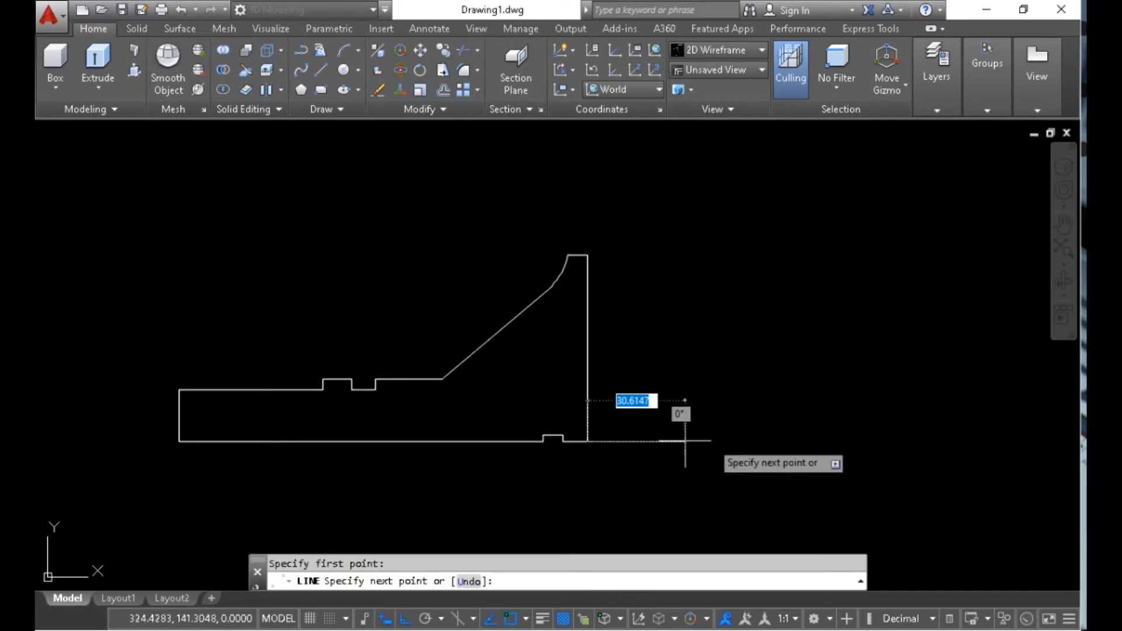
left_click(750, 440)
key("Escape")
scroll(640, 367, "down", 4)
type("RE")
key("Return")
left_click(657, 341)
left_click(586, 283)
scroll(562, 383, "up", 4)
key("Escape")
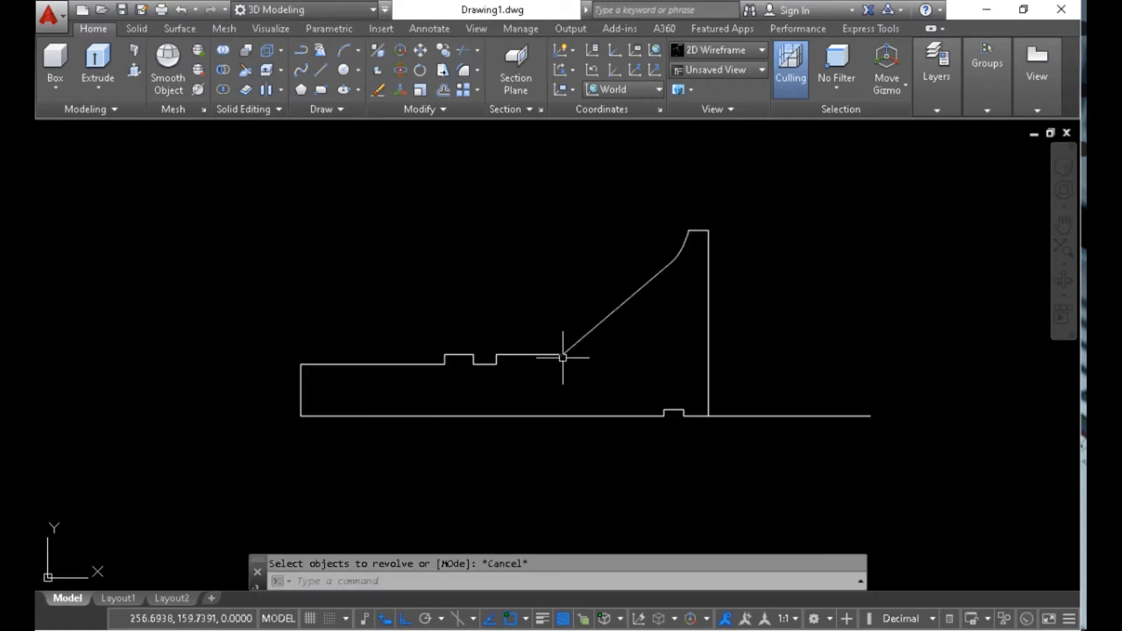
Join the base's upper edge with the notched outline into a single profile
type("j")
key("Return")
left_click(551, 355)
left_click(458, 354)
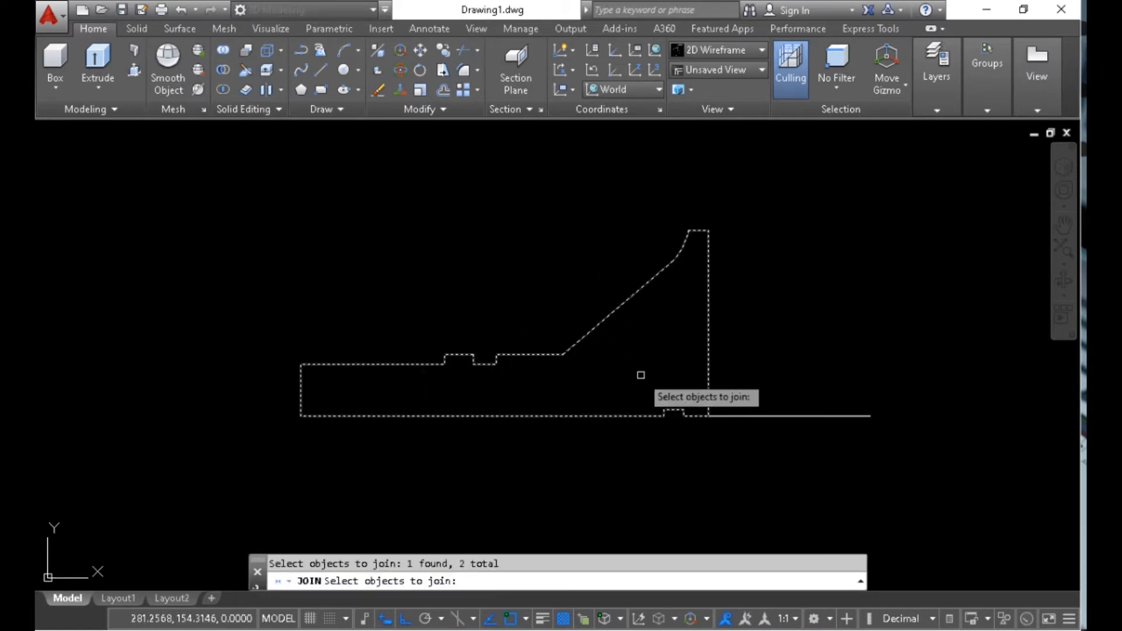
key("Return")
left_click(590, 331)
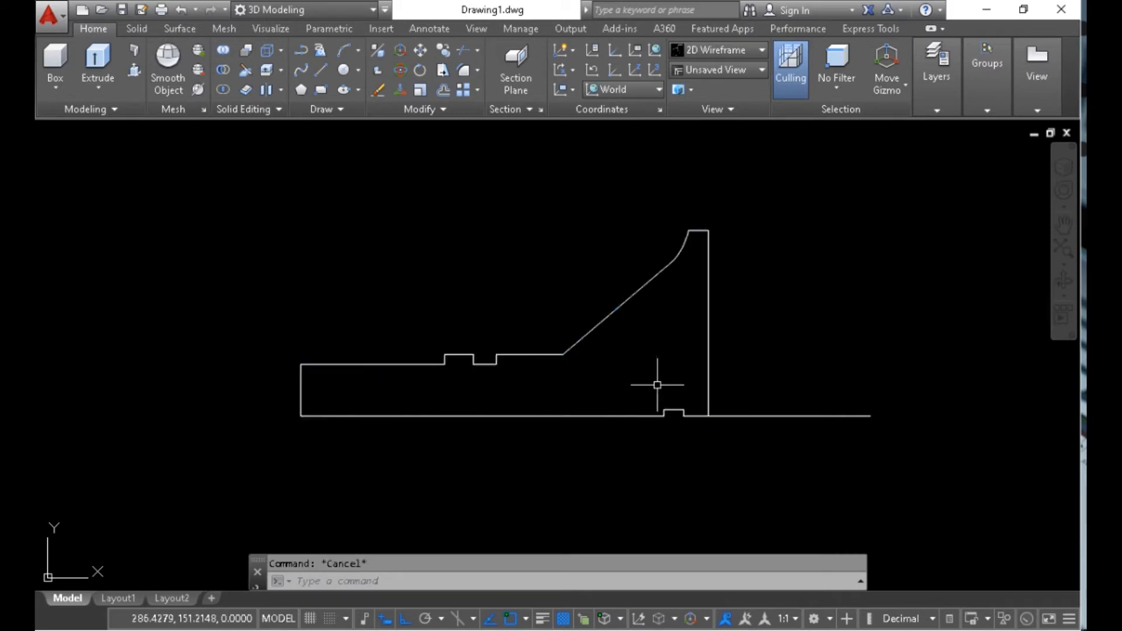
Revolve the closed profile 360 degrees about a vertical axis through the midpoint of the horizontal extension line
type("rev")
key("Return")
left_click(707, 313)
left_click(643, 253)
key("Return")
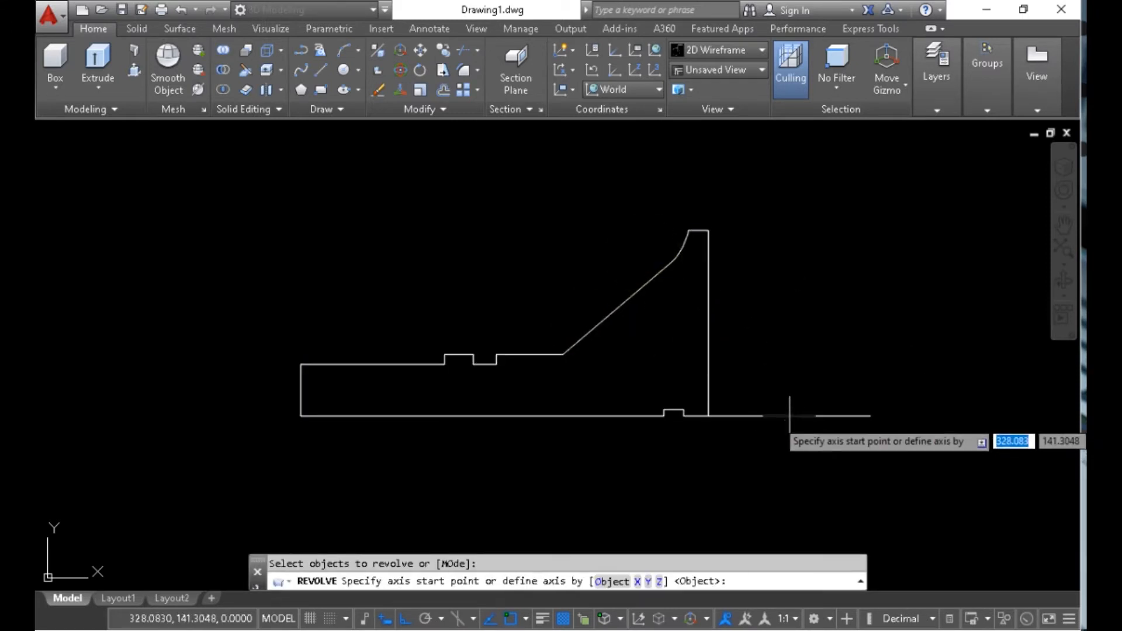
left_click(789, 416)
left_click(780, 486)
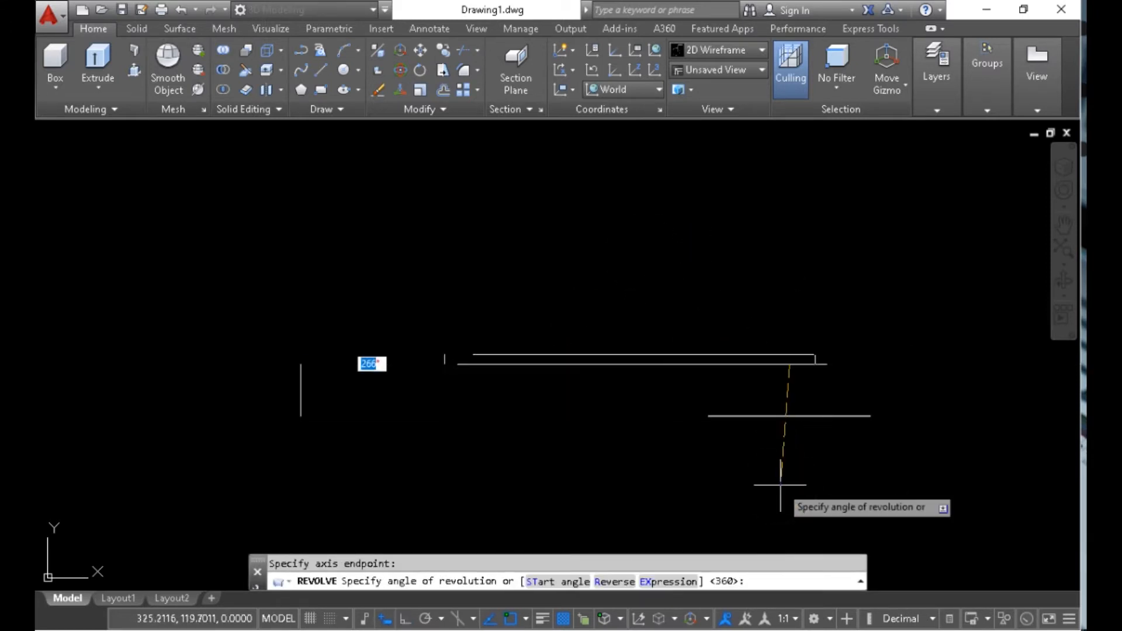
key("Return")
Erase the horizontal extension line at the base of the revolved solid
left_click(642, 391)
left_click(970, 476)
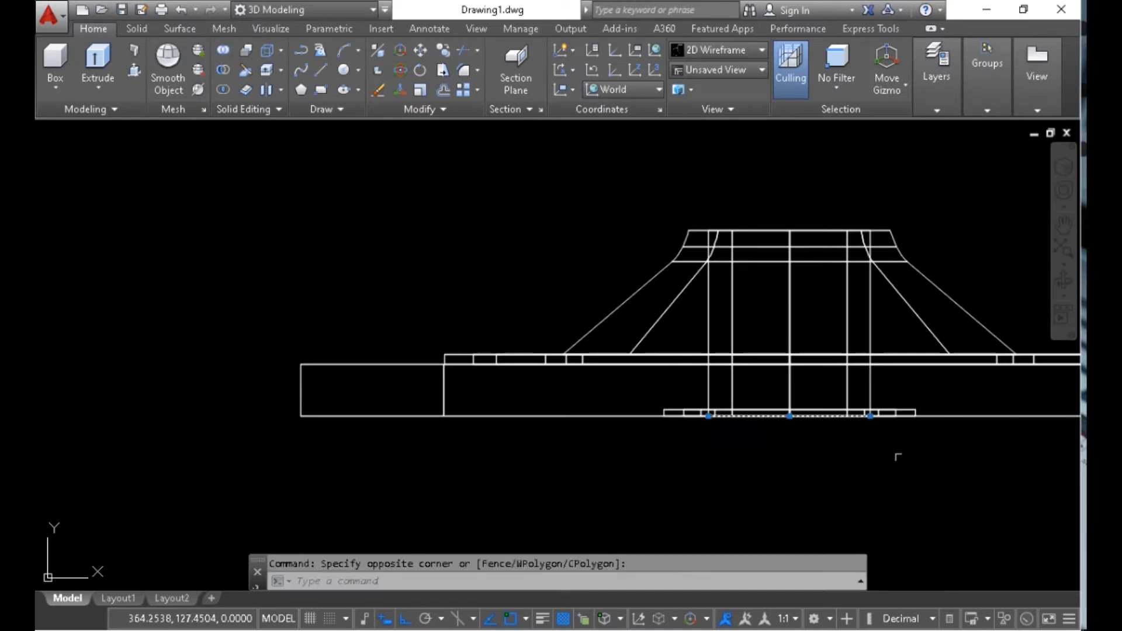
scroll(818, 444, "down", 2)
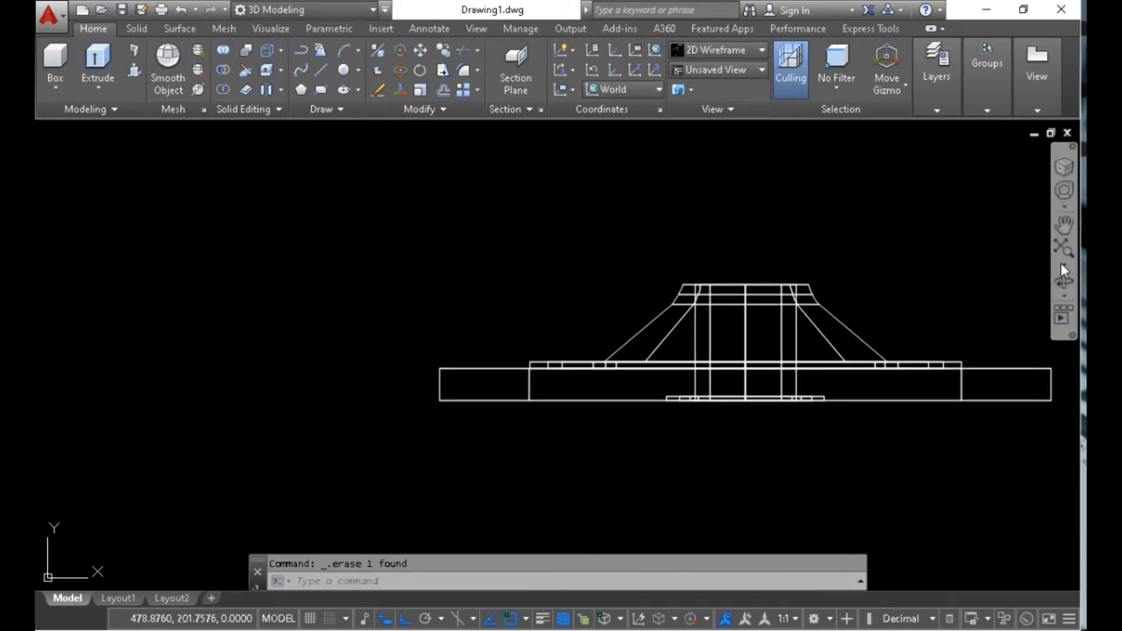
Display the revolved solid in the Conceptual visual style and examine both its flat and its raised side
left_click(1053, 287)
left_click_drag(791, 325, 744, 331)
key("Escape")
type("VS")
key("Return")
type("c")
key("Return")
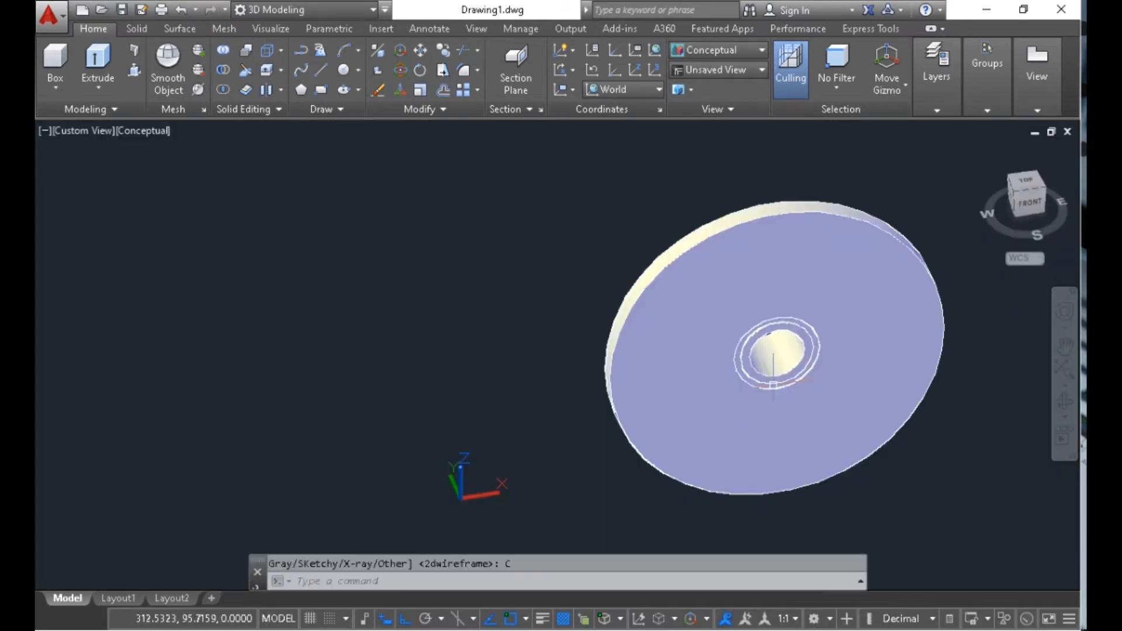
left_click(1064, 400)
mouse_move(912, 362)
left_mouse_down()
mouse_move(510, 283)
mouse_move(556, 335)
mouse_move(535, 285)
mouse_move(514, 300)
mouse_move(571, 315)
left_mouse_up()
key("Escape")
Set the visual style back to 2D Wireframe
type("VS")
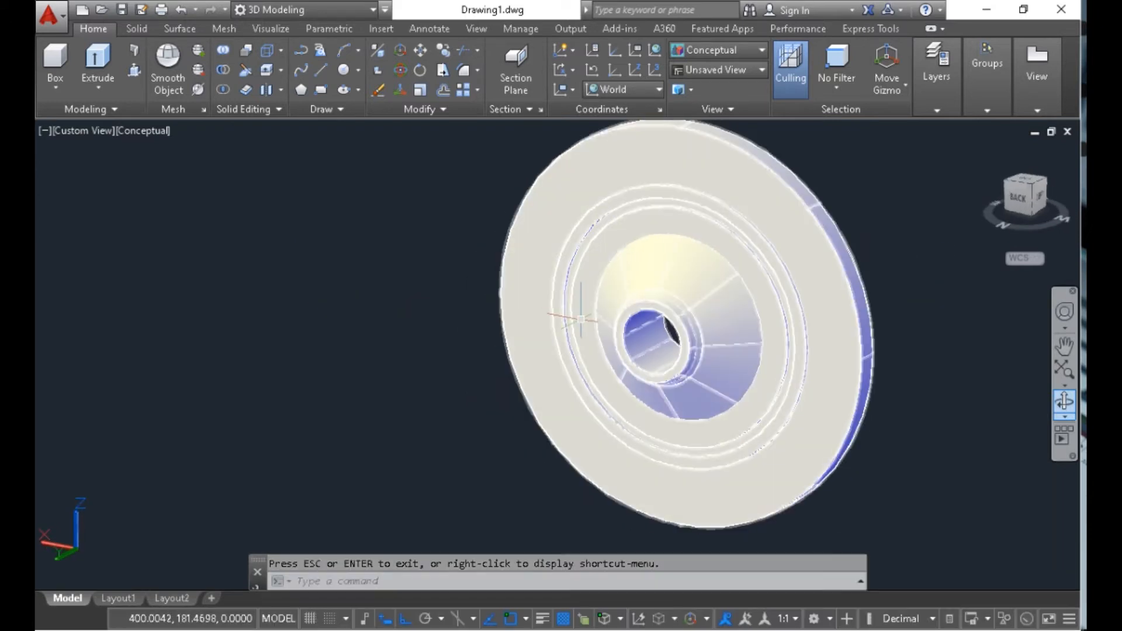
key("Return")
type("2")
key("Return")
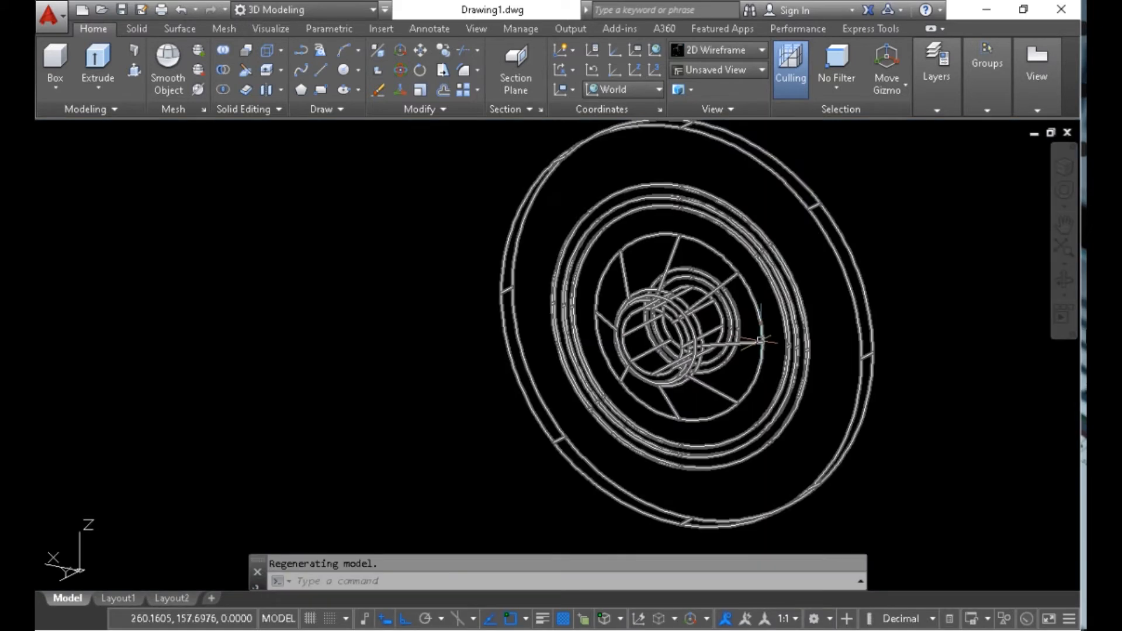
Draw a helper line across the flange face from the outermost raised ring's edge to the outer rim
left_click(1062, 272)
left_click_drag(941, 270, 732, 408)
left_click_drag(720, 307, 407, 232)
key("Escape")
scroll(781, 322, "up", 3)
type("l")
key("Return")
left_click(760, 297)
scroll(809, 282, "down", 1)
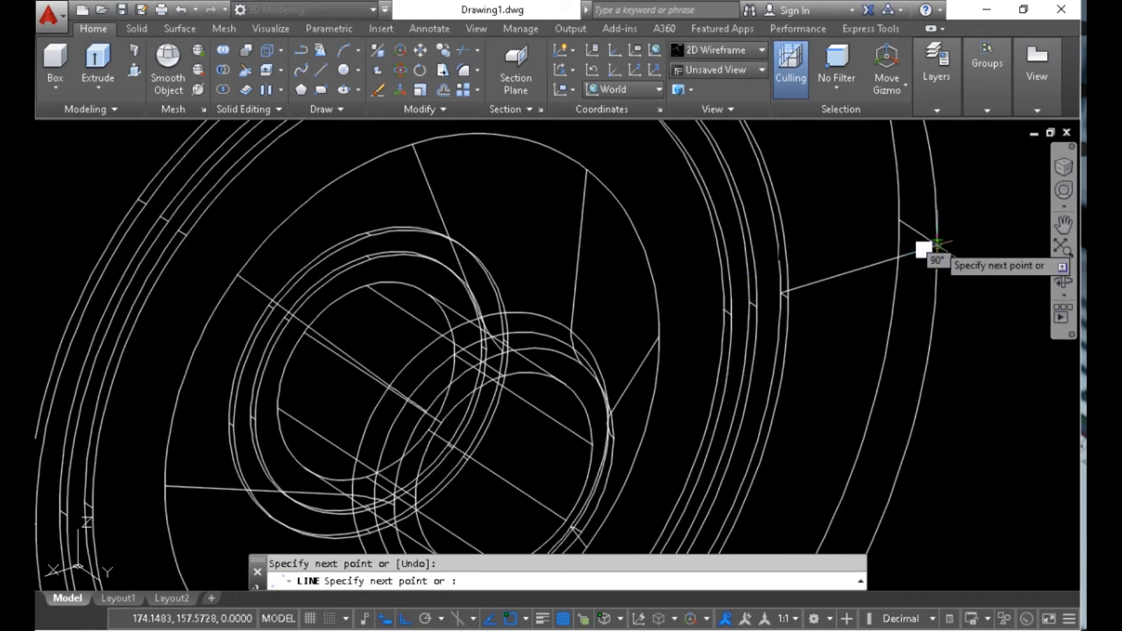
left_click(852, 332)
key("Return")
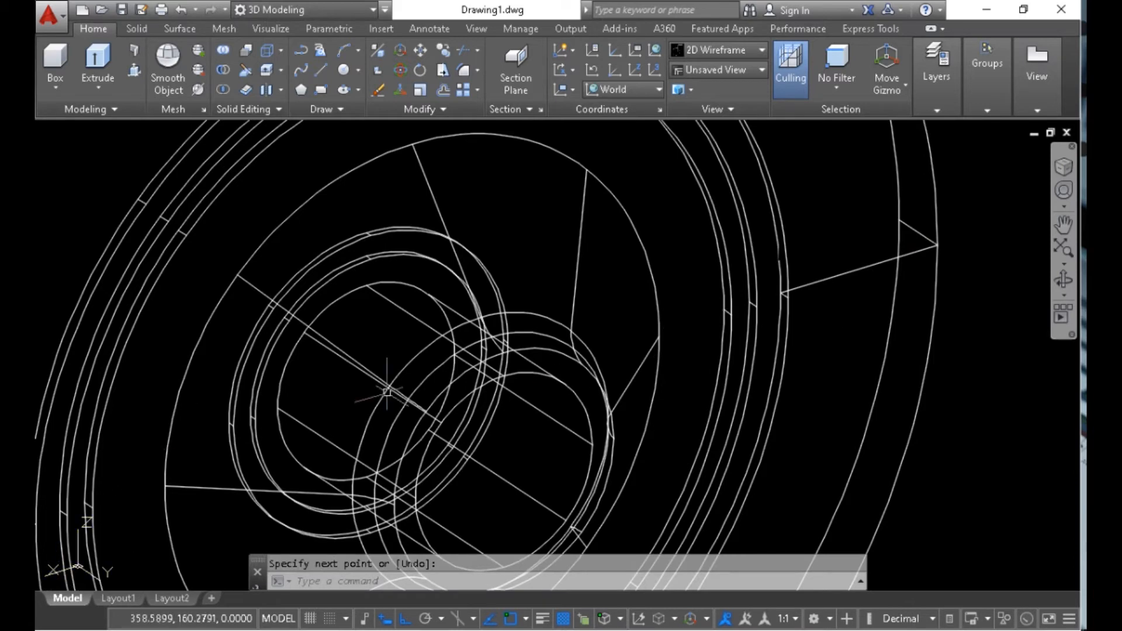
scroll(786, 291, "down", 3)
type("c")
key("Return")
left_click(719, 291)
scroll(720, 274, "up", 2)
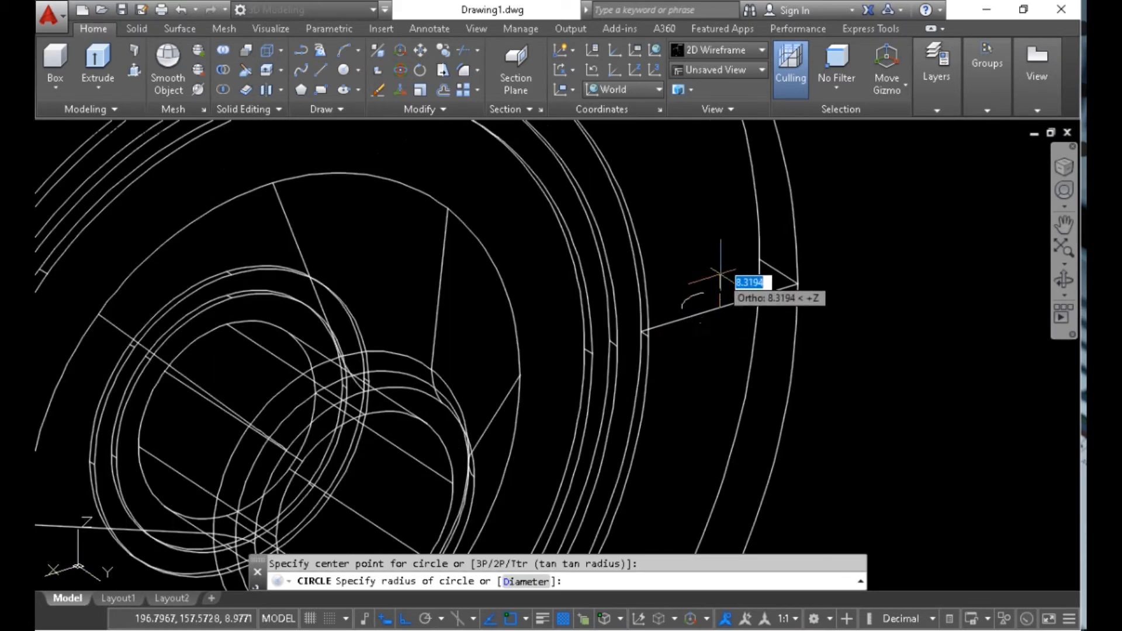
key("Escape")
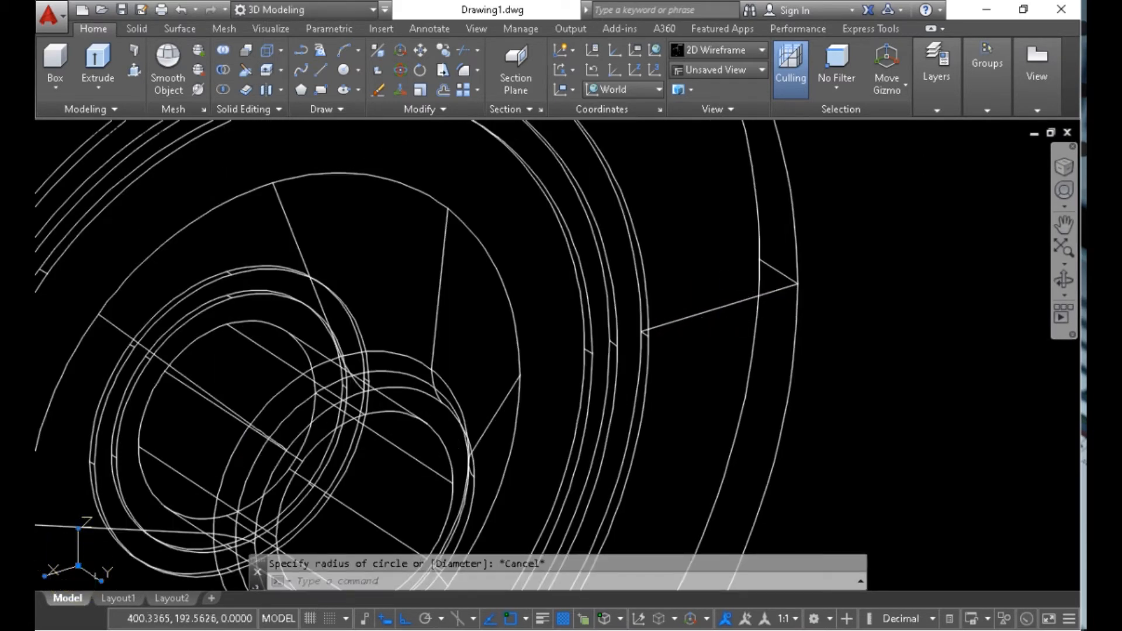
Reorient the UCS so its Y axis points straight up and its XY plane is parallel to the flange face
left_click(102, 581)
left_click(70, 445)
key("Escape")
Draw a circle with a radius of about 10.5 centred on the helper line's midpoint and erase the line
type("c")
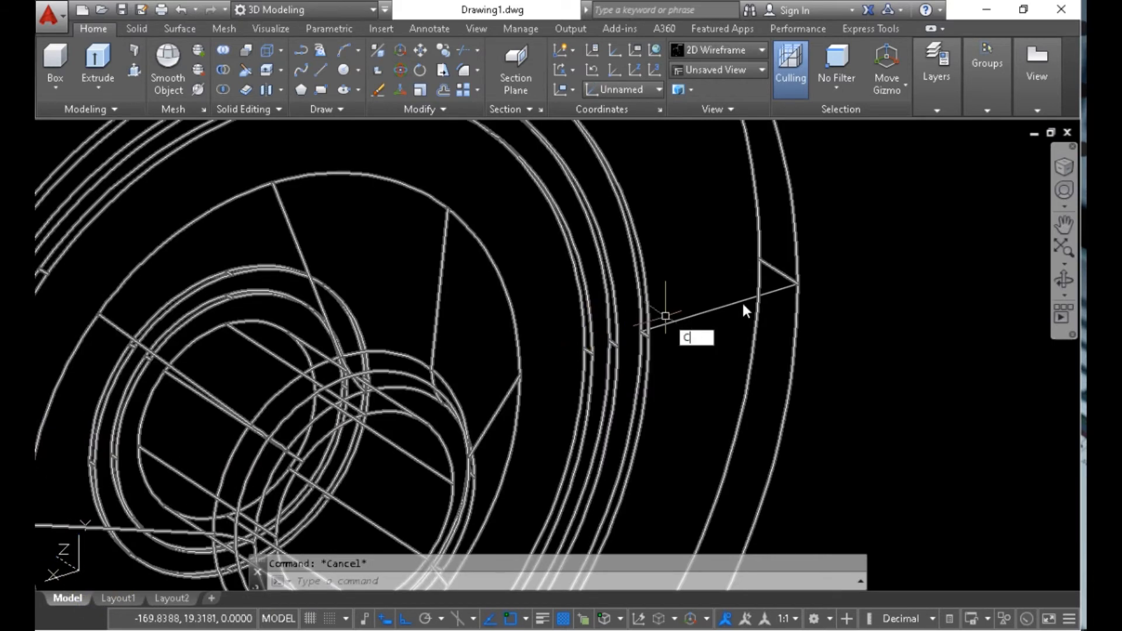
key("Return")
left_click(724, 306)
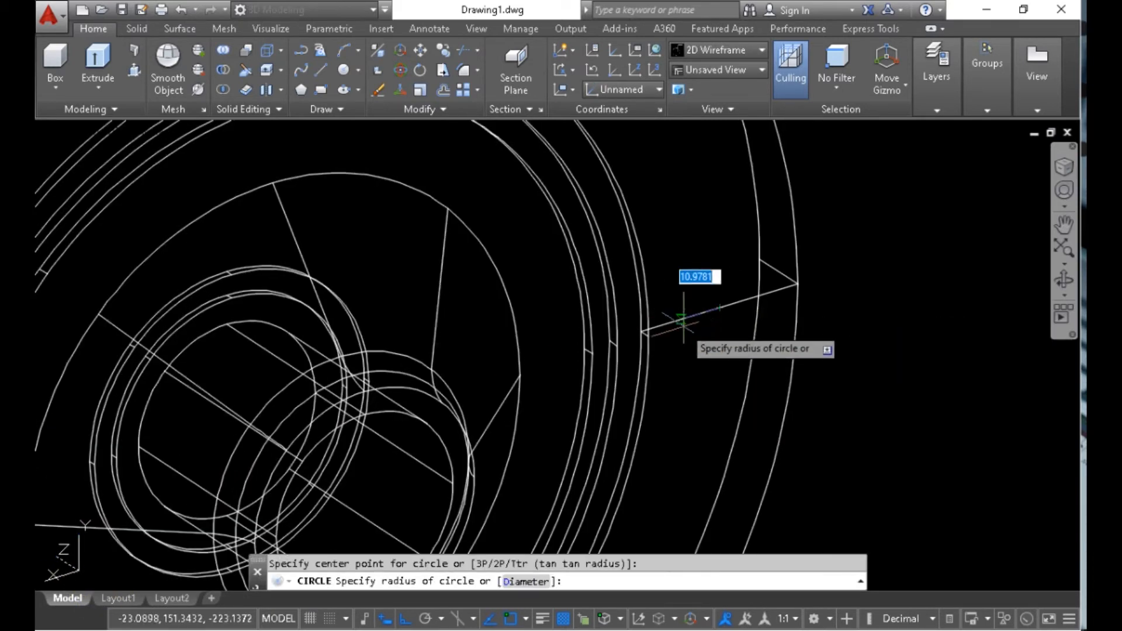
left_click(685, 327)
left_click(705, 300)
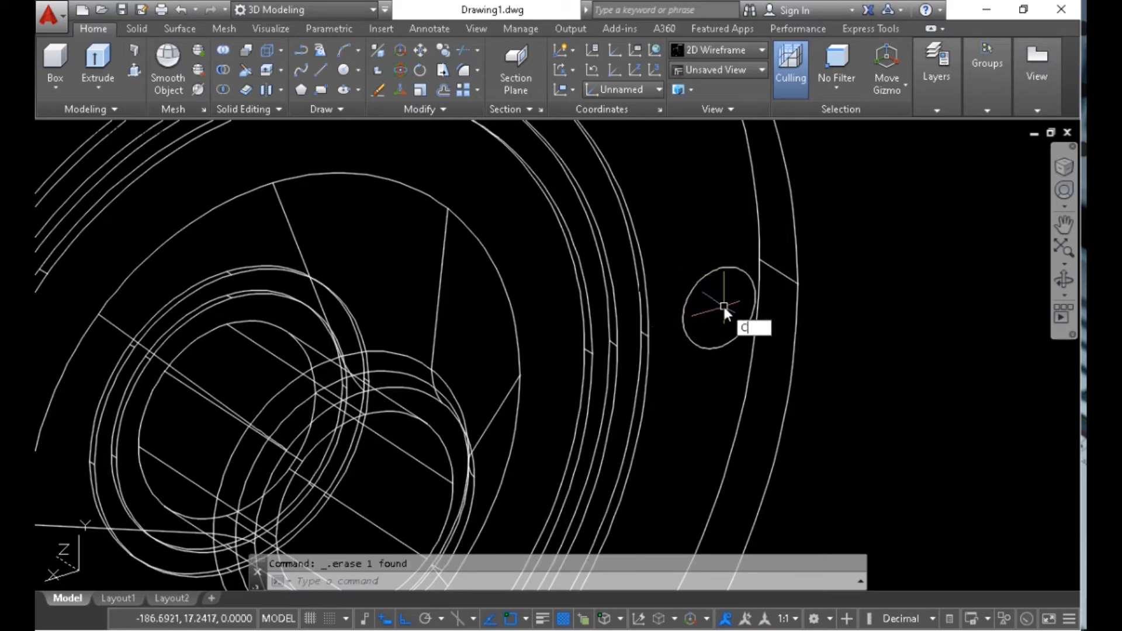
Enable the Center object snap and draw a smaller circle concentric with the circle on the flange face
key("Return")
scroll(666, 333, "up", 2)
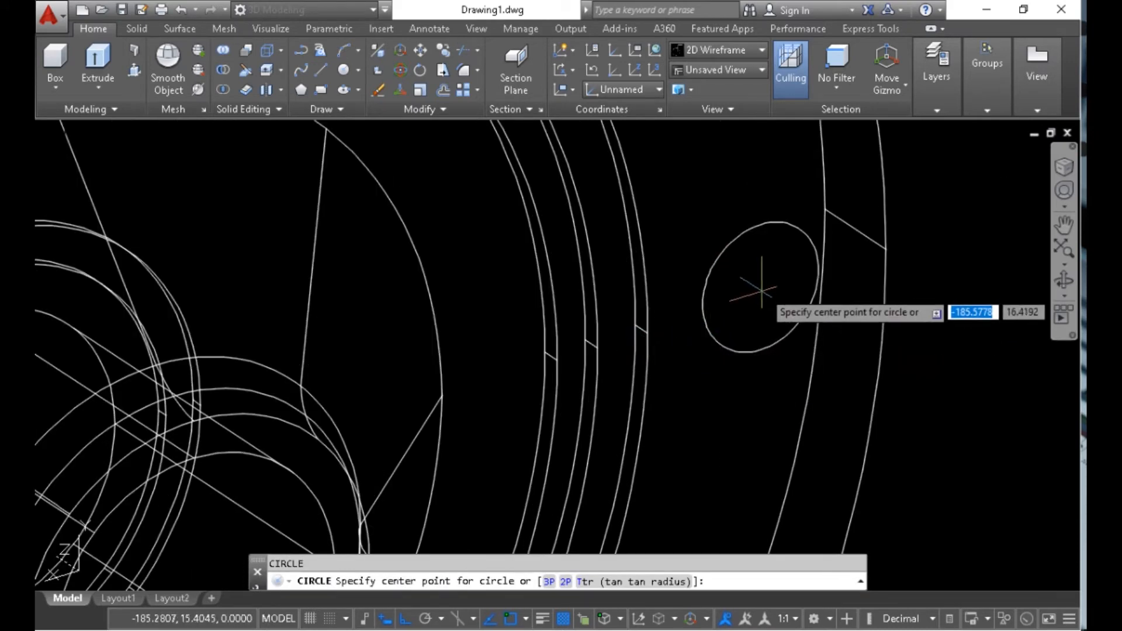
scroll(757, 256, "down", 2)
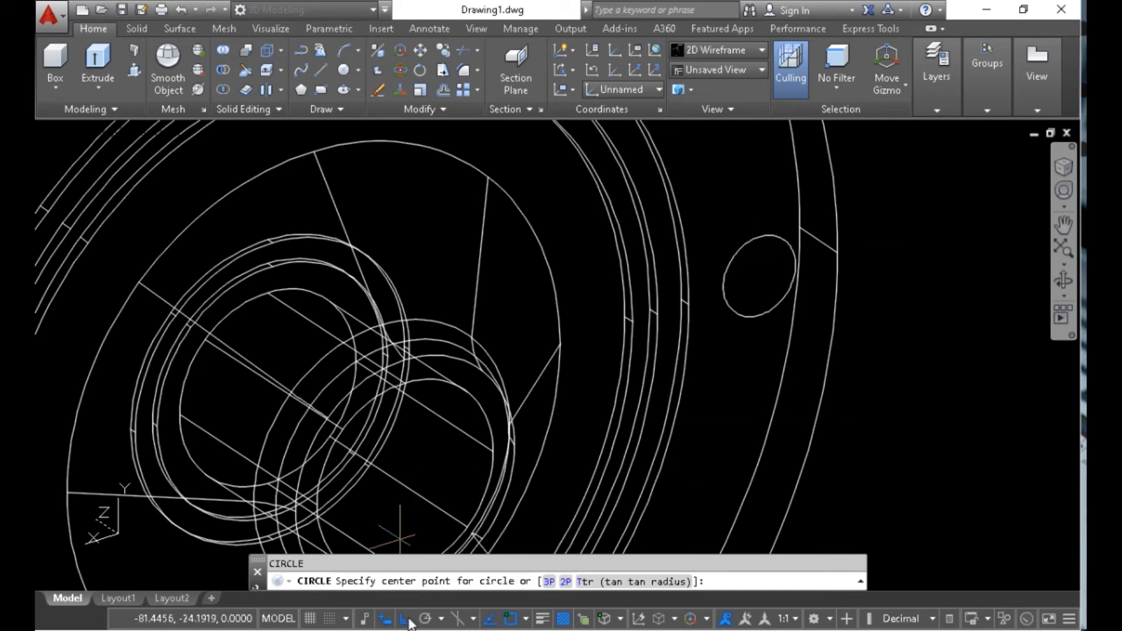
right_click(510, 619)
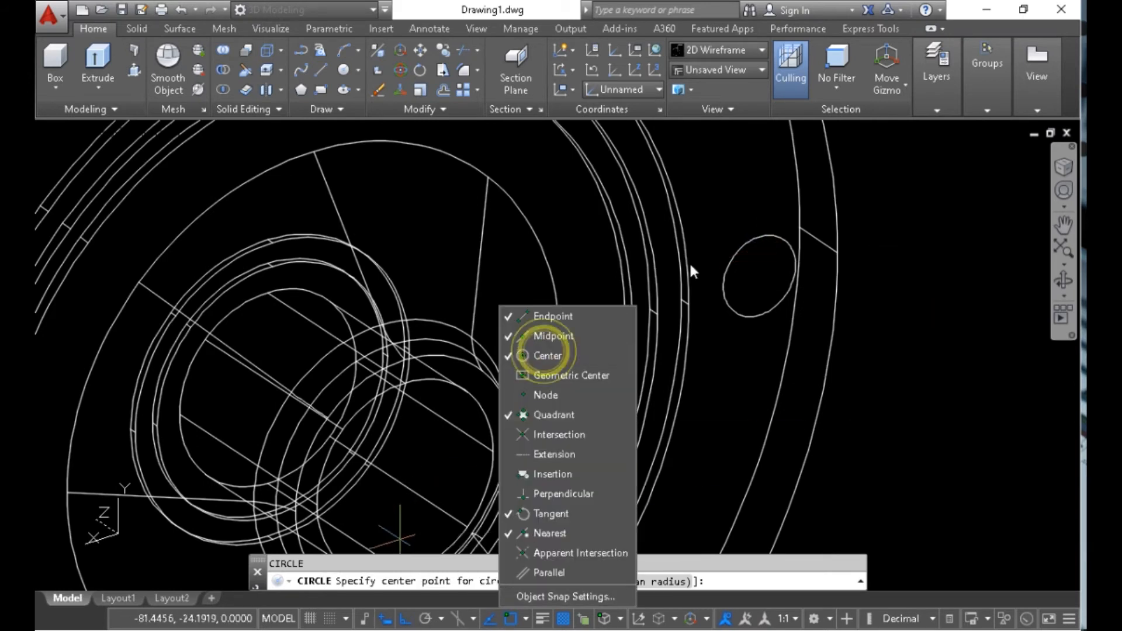
left_click(543, 355)
scroll(760, 275, "up", 2)
left_click(761, 276)
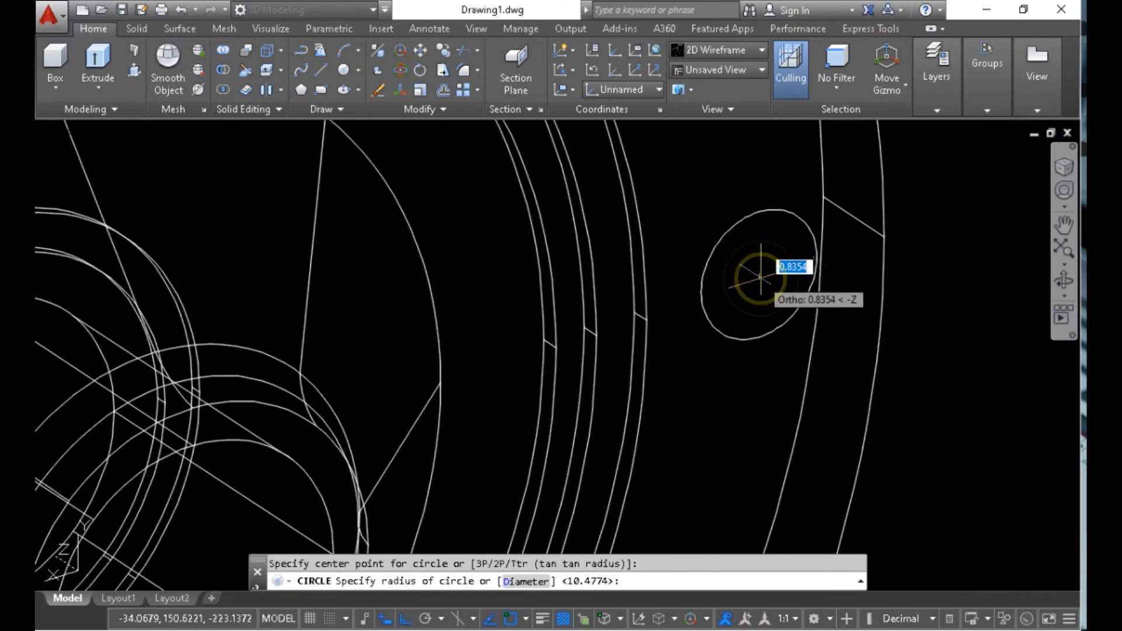
scroll(759, 251, "up", 2)
left_click(767, 216)
Move the smaller circle a short distance along the Z axis into the flange thickness
type("m")
key("Return")
left_click(774, 239)
key("Return")
left_click(672, 193)
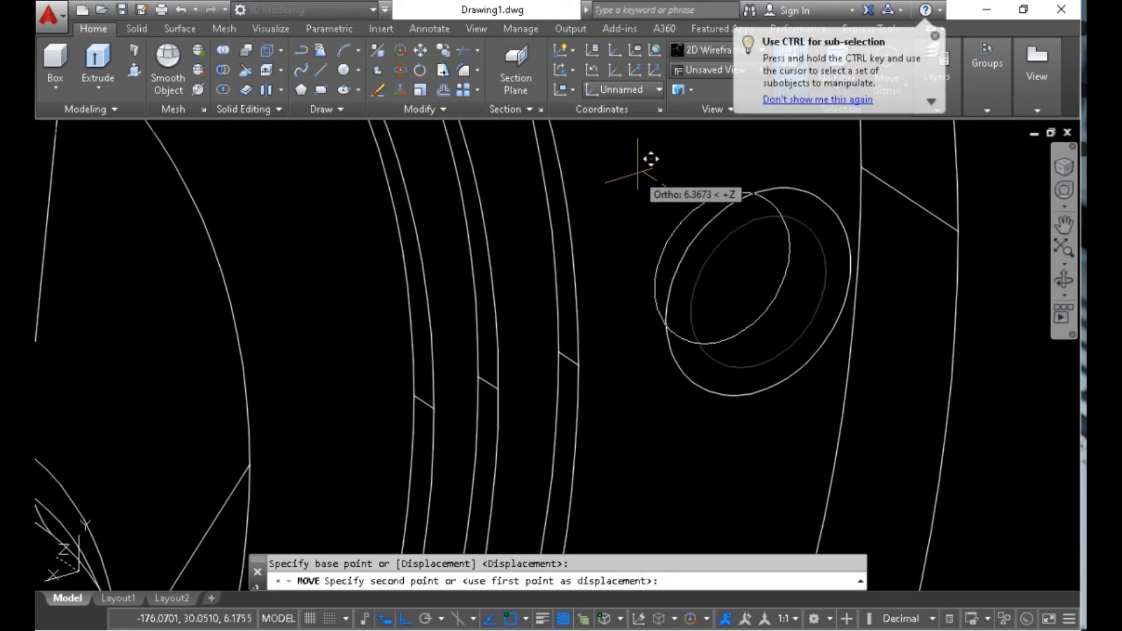
left_click(644, 180)
Extrude the larger circle about 4.8 units into the flange as the counterbore cylinder
type("ext")
key("Return")
left_click(761, 188)
key("Return")
left_click(762, 198)
Extrude the smaller circle along Z right through the flange thickness
key("Return")
left_click(763, 187)
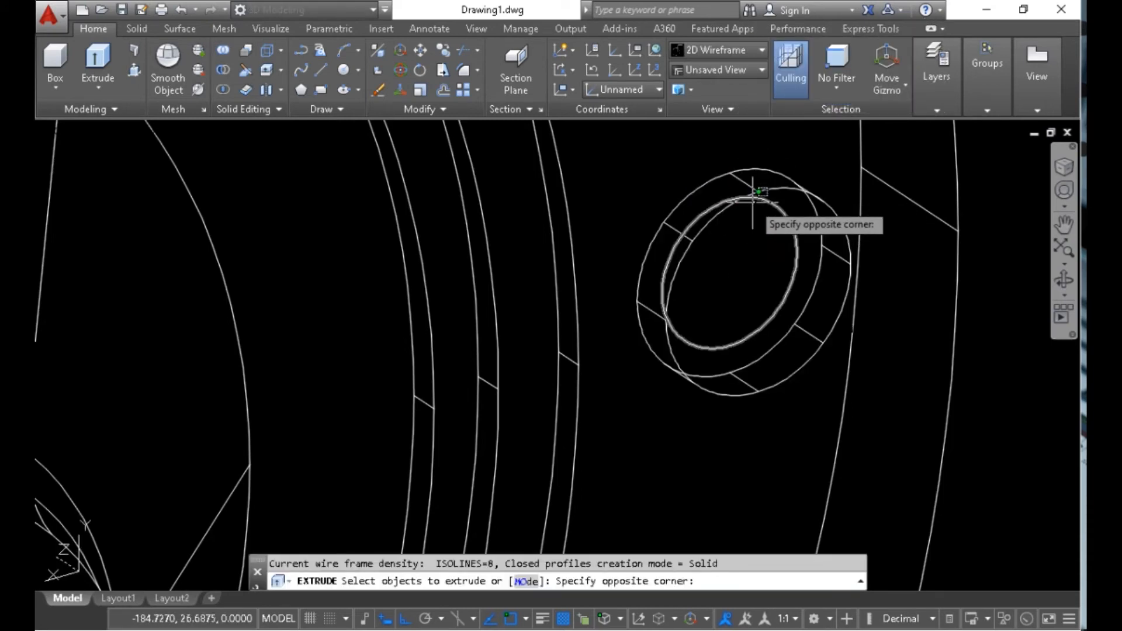
scroll(763, 180, "up", 3)
scroll(760, 183, "down", 5)
left_click(756, 183)
key("Return")
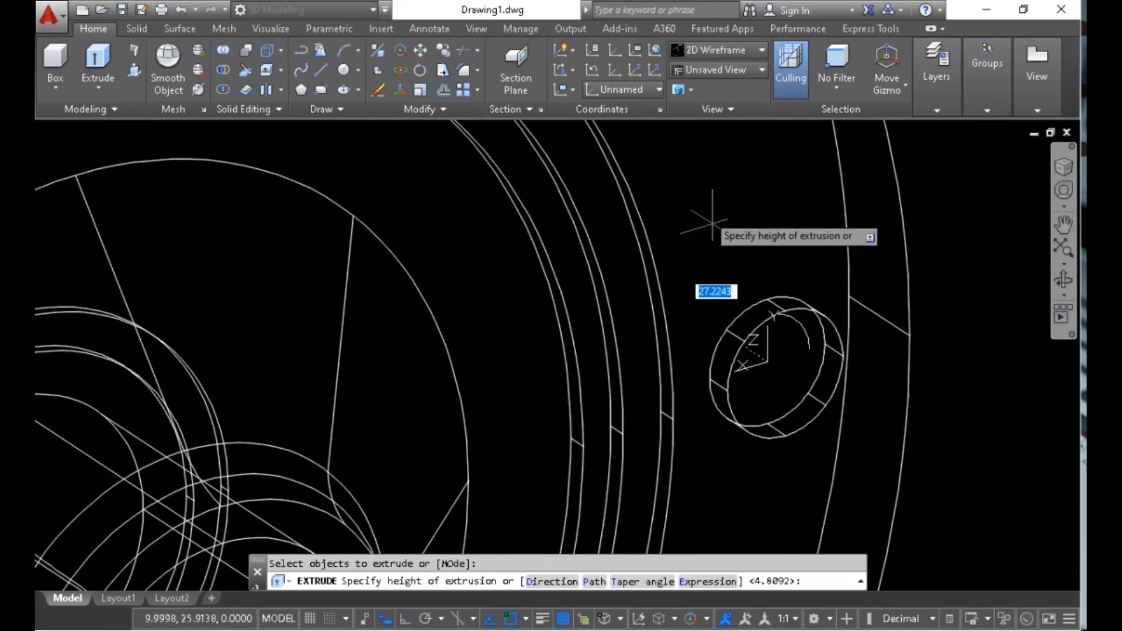
left_click(709, 221)
Union the counterbore cylinder and the long through-hole cylinder into one solid
type("UNI")
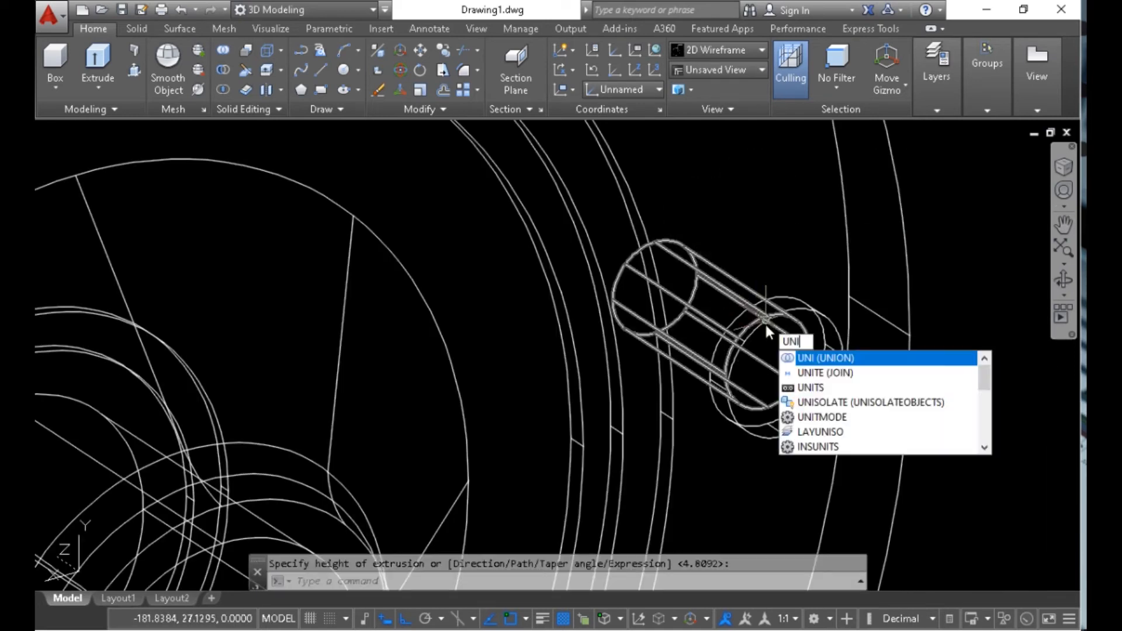
key("Return")
left_click(799, 266)
left_click(773, 319)
scroll(765, 317, "down", 5)
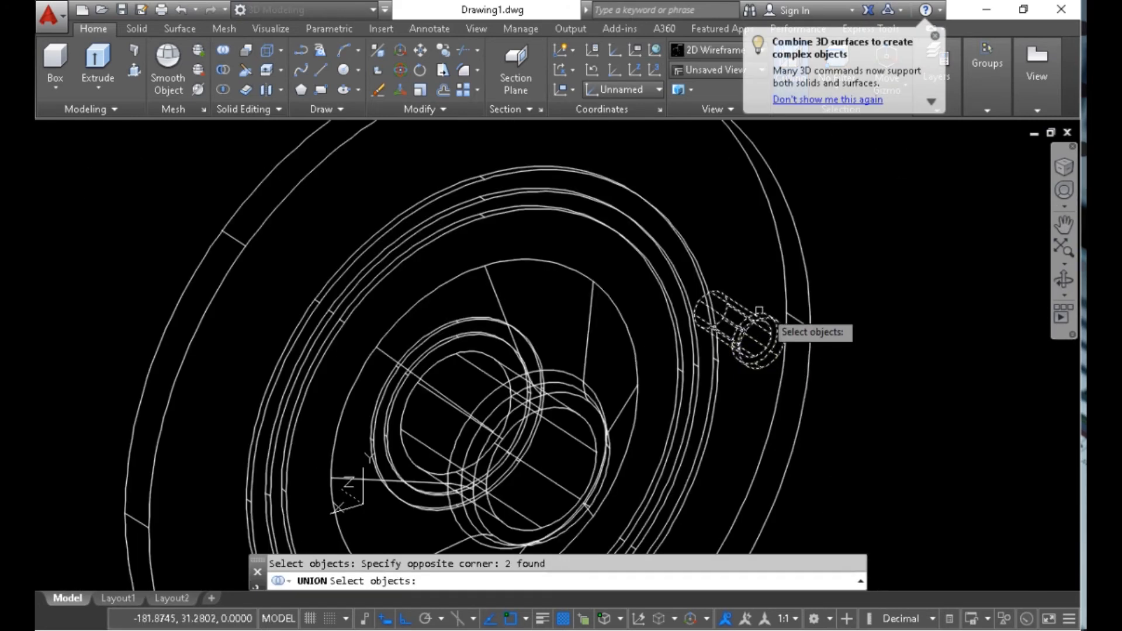
key("Return")
left_click(1063, 279)
left_click_drag(805, 272, 719, 328)
key("Escape")
scroll(719, 327, "up", 2)
key("ctrl+z")
Create a polar array of 8 hole cylinders around the flange's centre over 360 degrees, rotating the copies
type("-ar")
key("Return")
left_click(751, 331)
scroll(754, 331, "down", 5)
key("Return")
left_click(1059, 278)
left_click_drag(797, 350, 735, 308)
key("Escape")
scroll(681, 365, "up", 2)
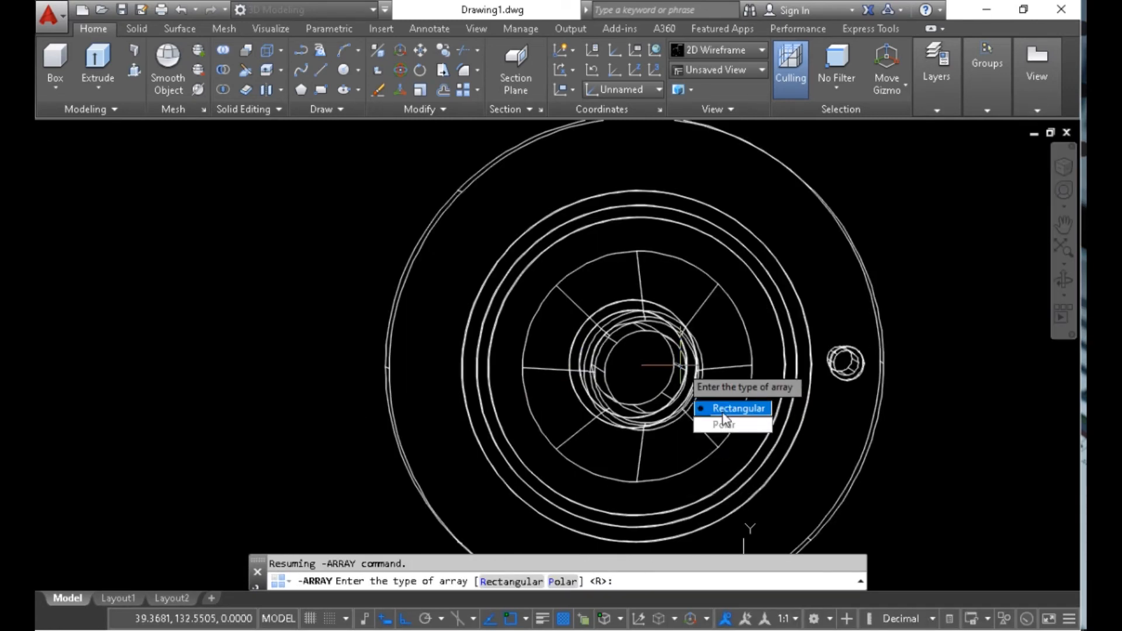
left_click(723, 425)
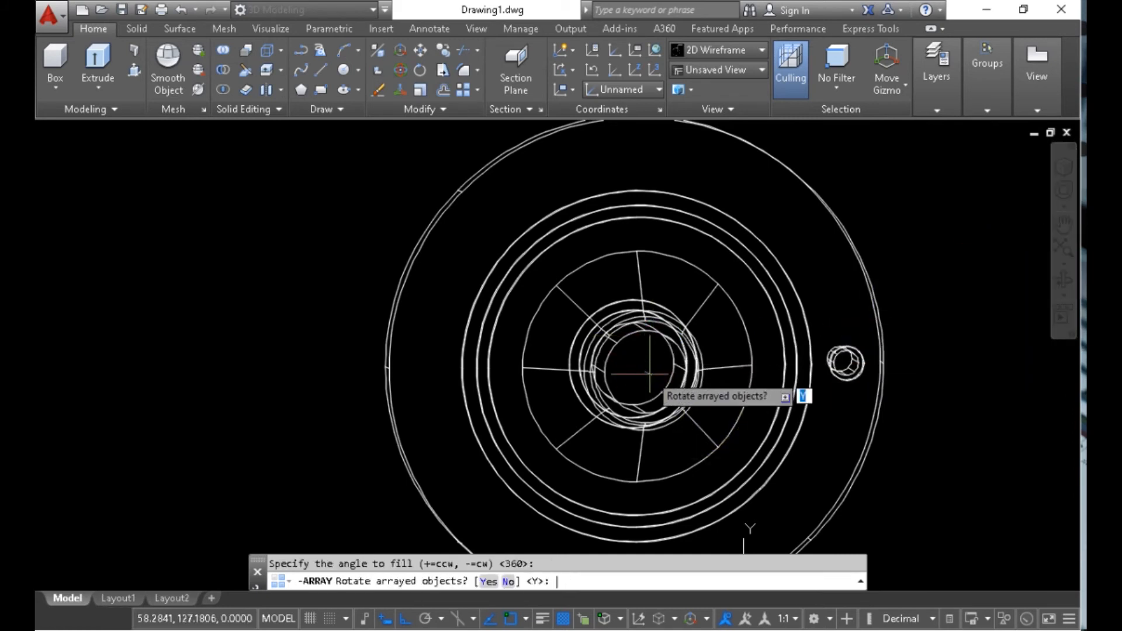
key("Return")
Subtract all eight arrayed hole cylinders from the revolved flange solid
left_click(1064, 282)
left_click_drag(664, 220, 627, 214)
key("Escape")
type("Su")
key("Return")
left_click(628, 218)
left_click(593, 145)
left_click(706, 233)
scroll(707, 231, "down", 2)
left_click(700, 138)
left_click(818, 293)
left_click(633, 419)
left_click(543, 263)
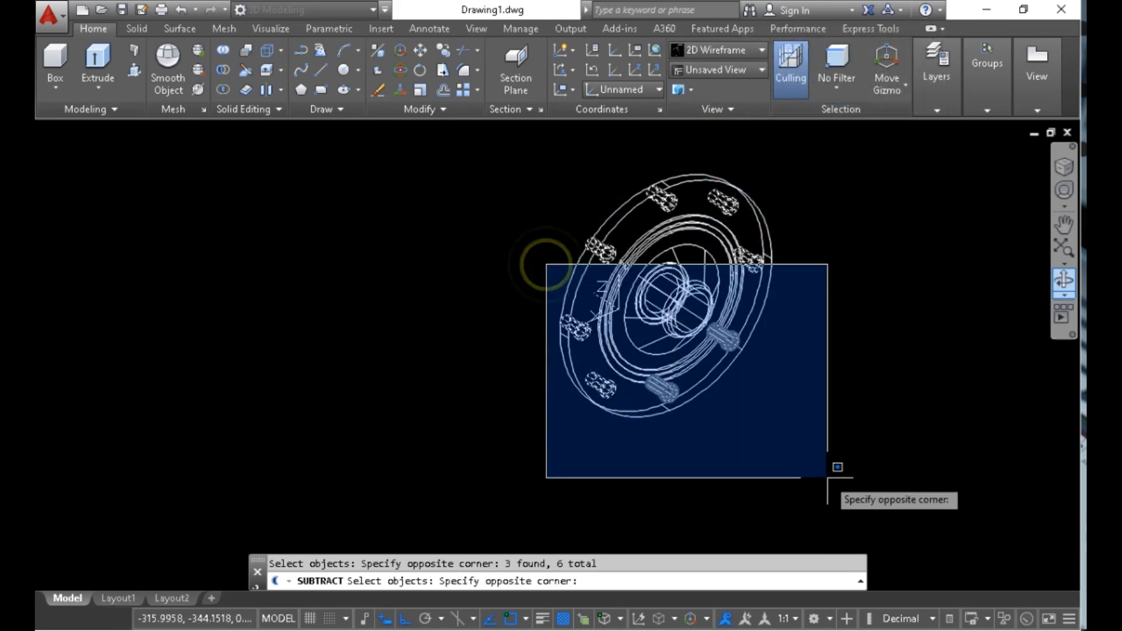
left_click(829, 472)
key("Return")
Display the drilled flange in the Conceptual visual style and examine its holes and hub from several angles
left_click(1061, 281)
scroll(685, 239, "up", 2)
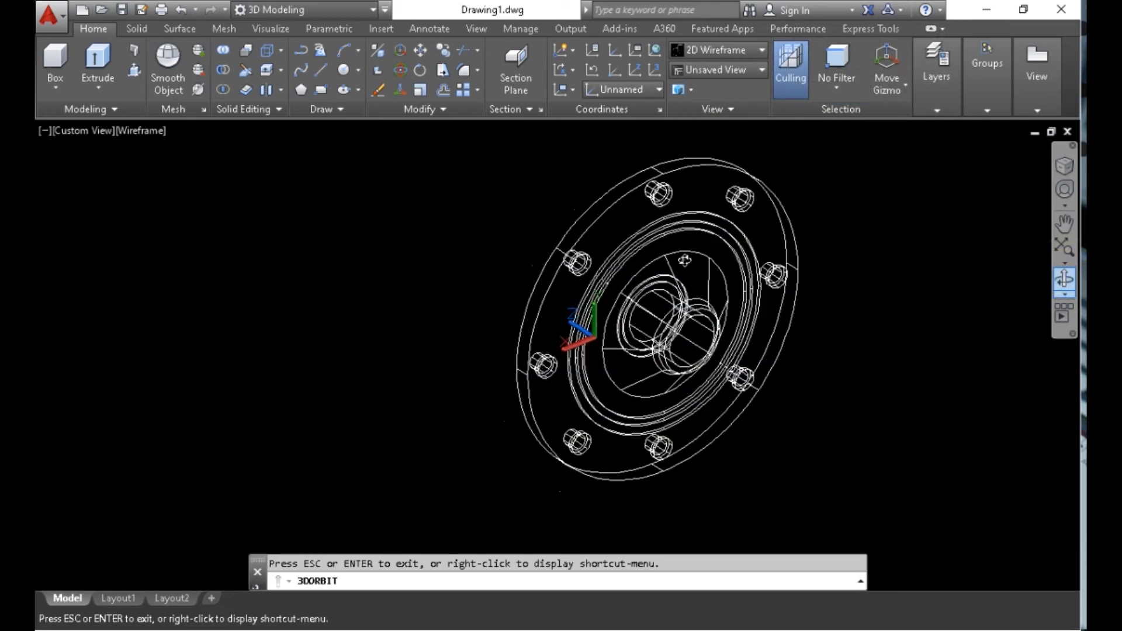
left_click_drag(683, 316, 665, 249)
key("Escape")
type("vs")
key("Return")
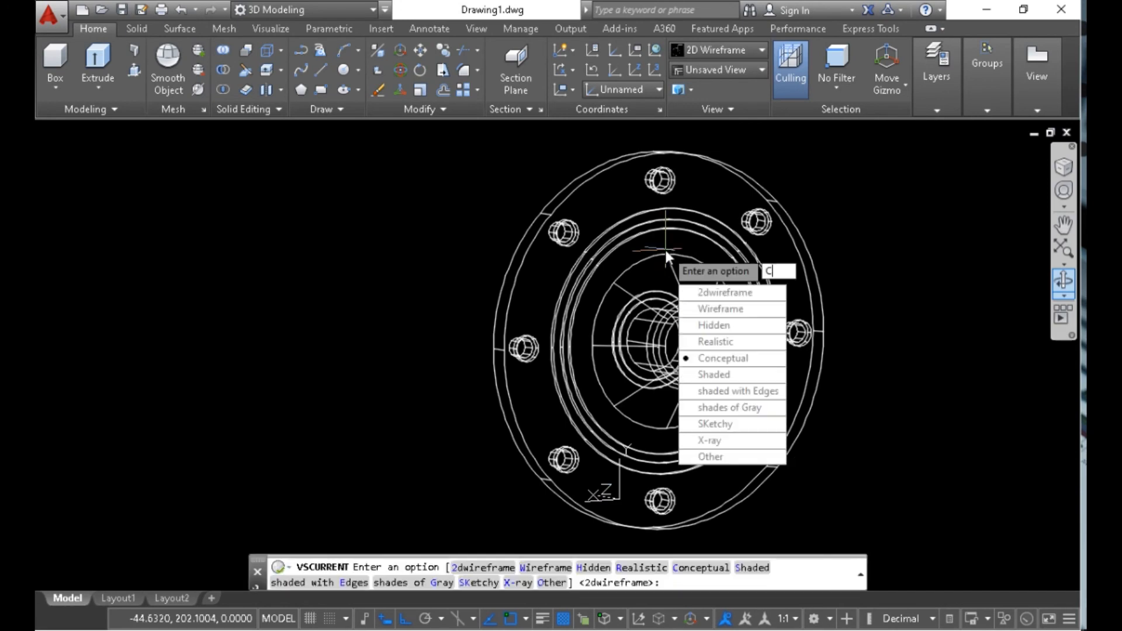
type("c")
key("Return")
left_click(1067, 409)
left_click_drag(713, 318, 777, 206)
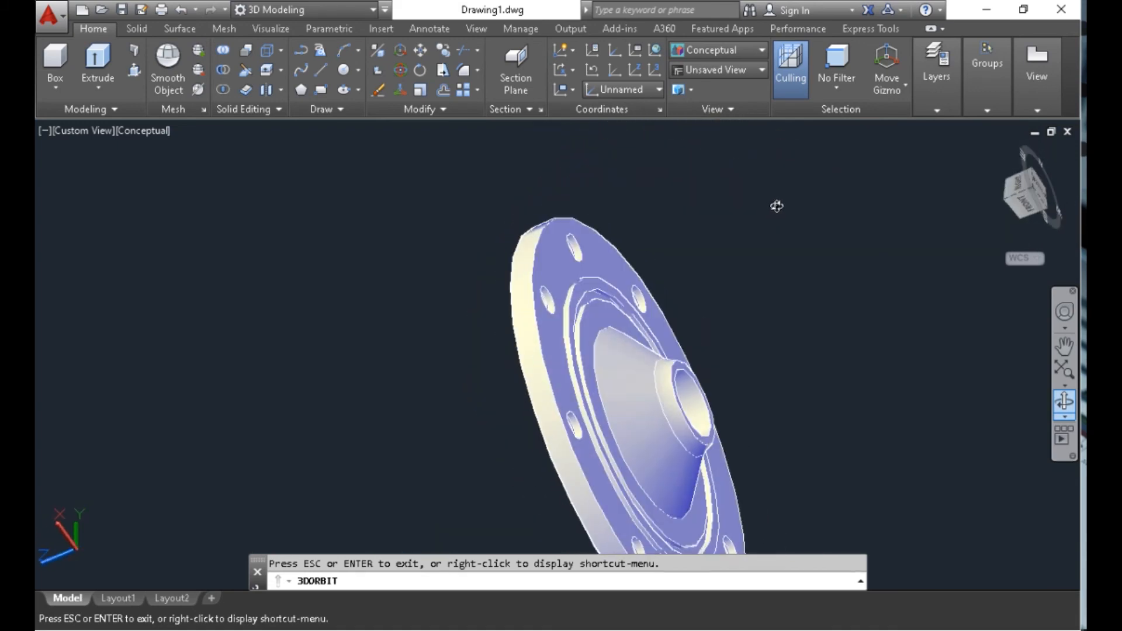
left_click_drag(684, 434, 554, 412)
key("Escape")
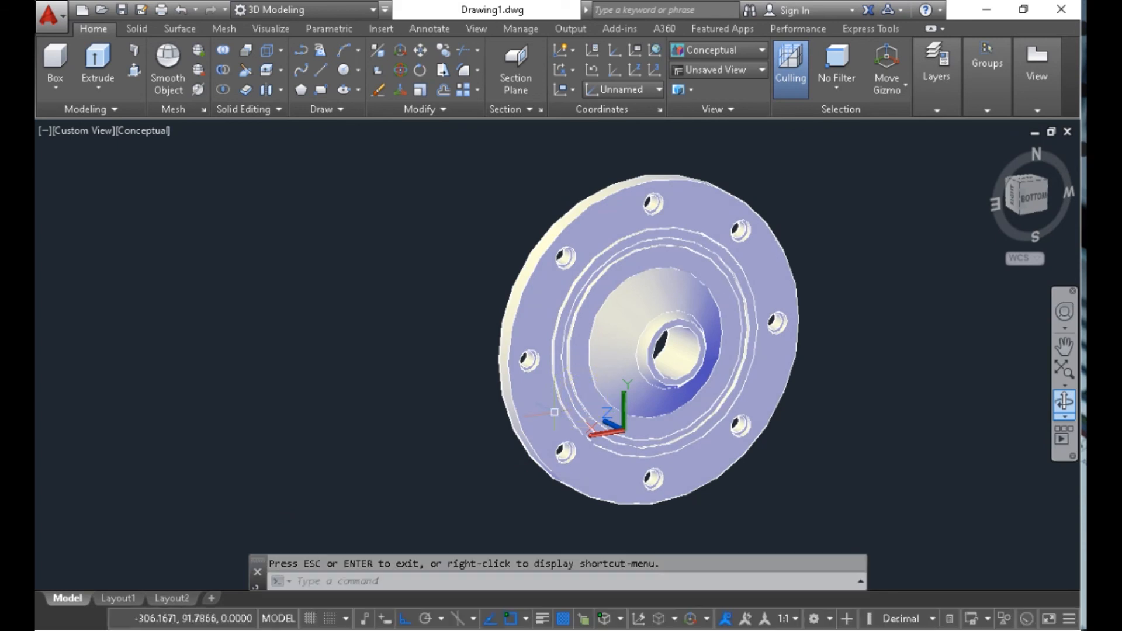
Set the visual style to X-Ray with the whole flange in view
scroll(612, 397, "up", 2)
middle_click_drag(623, 390, 514, 386)
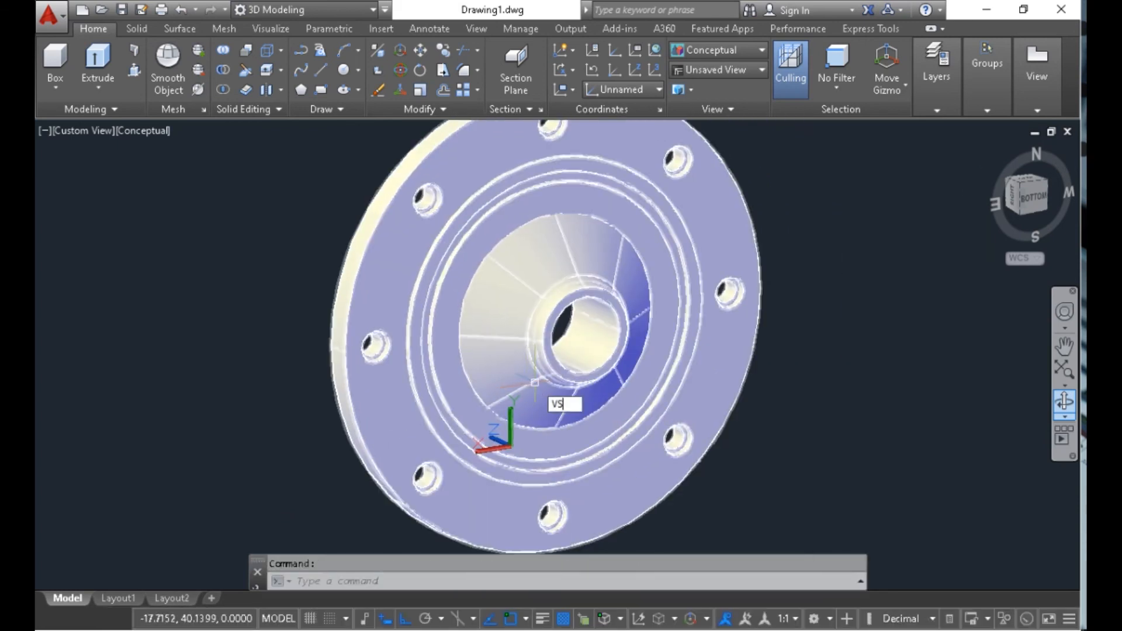
type("VS")
key("Return")
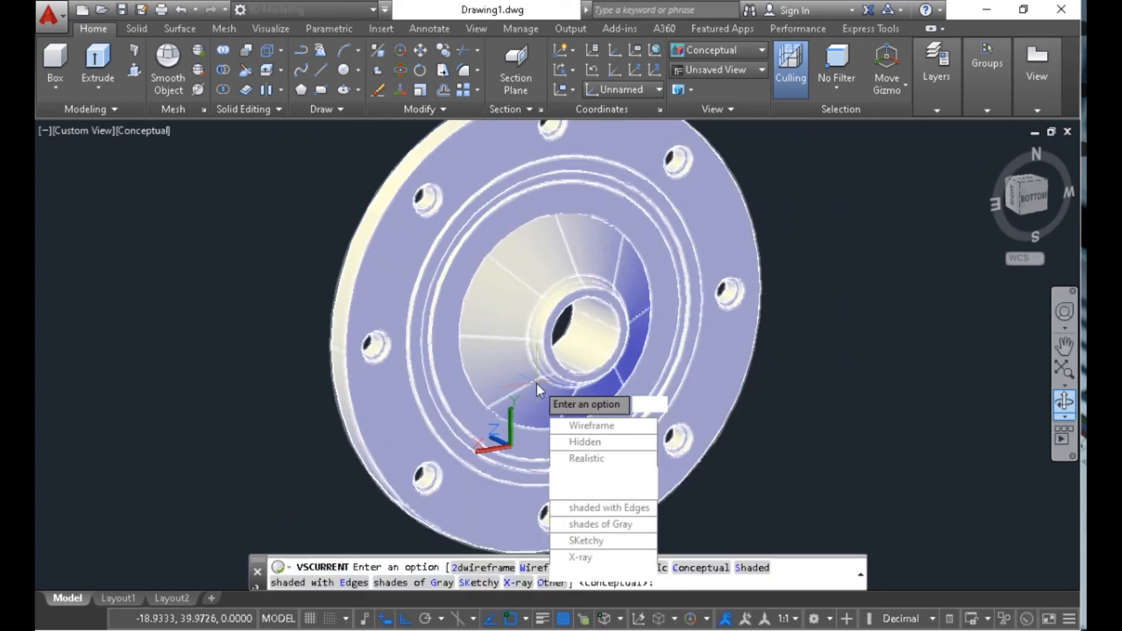
type("X")
key("Return")
scroll(705, 341, "down", 3)
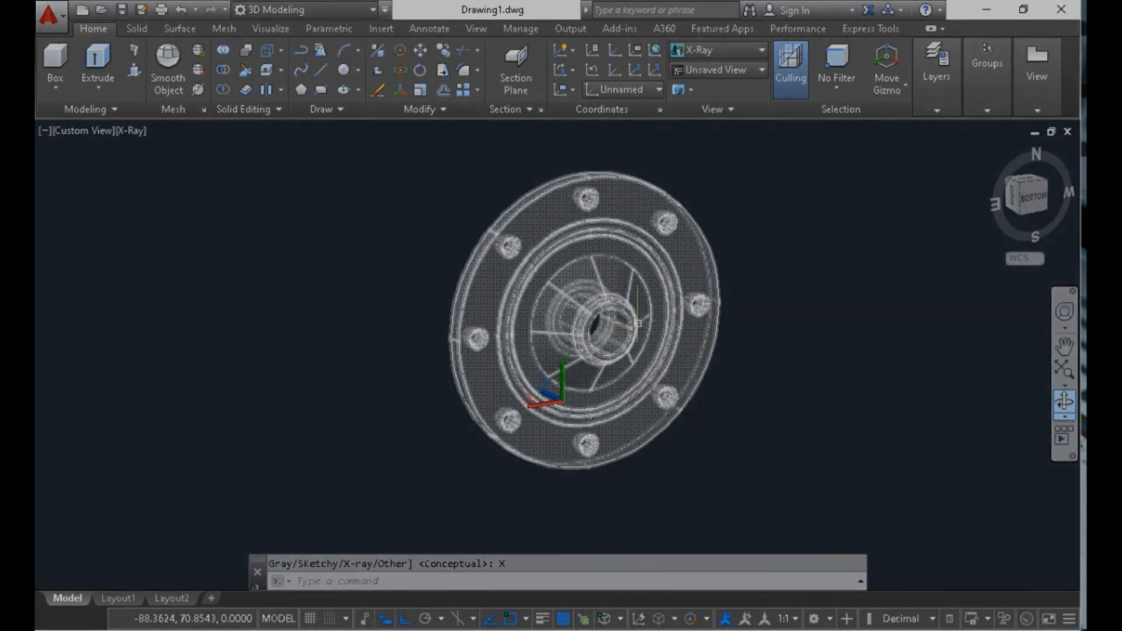